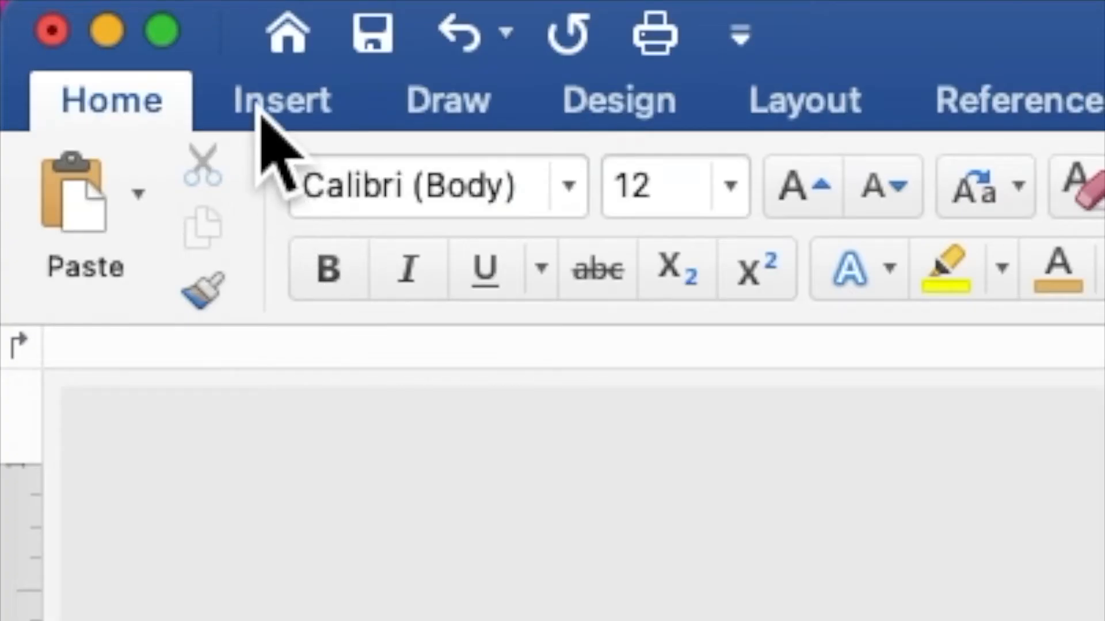
Insert PASTEL FLOWERS WITH GOLD CROWN BACKGROUND.png from the Desktop crown folder onto the page.
click(266, 110)
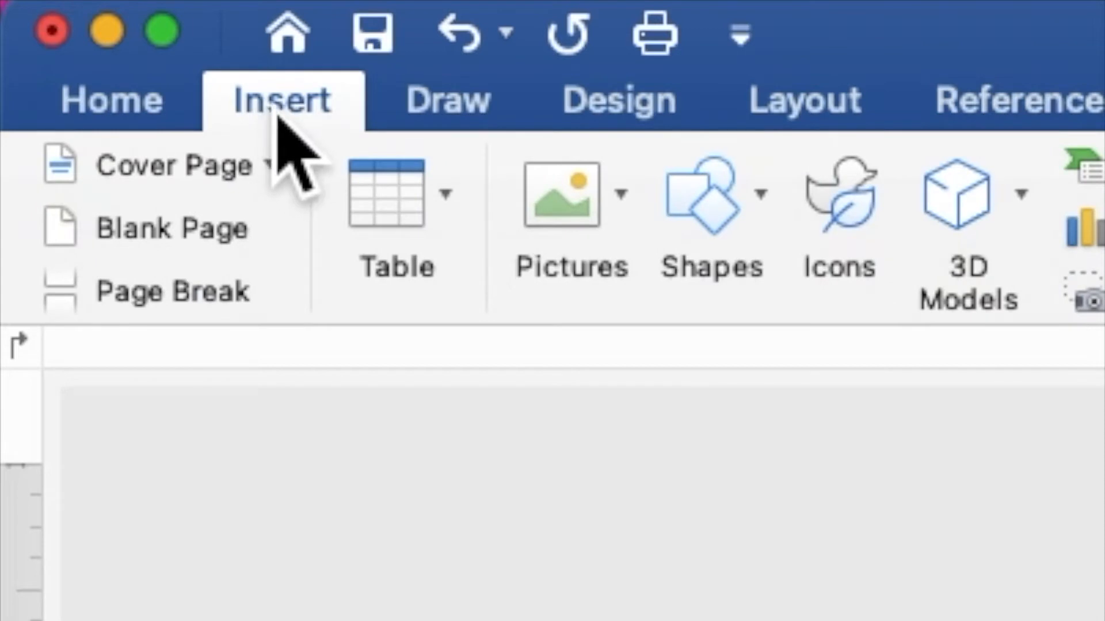
click(584, 216)
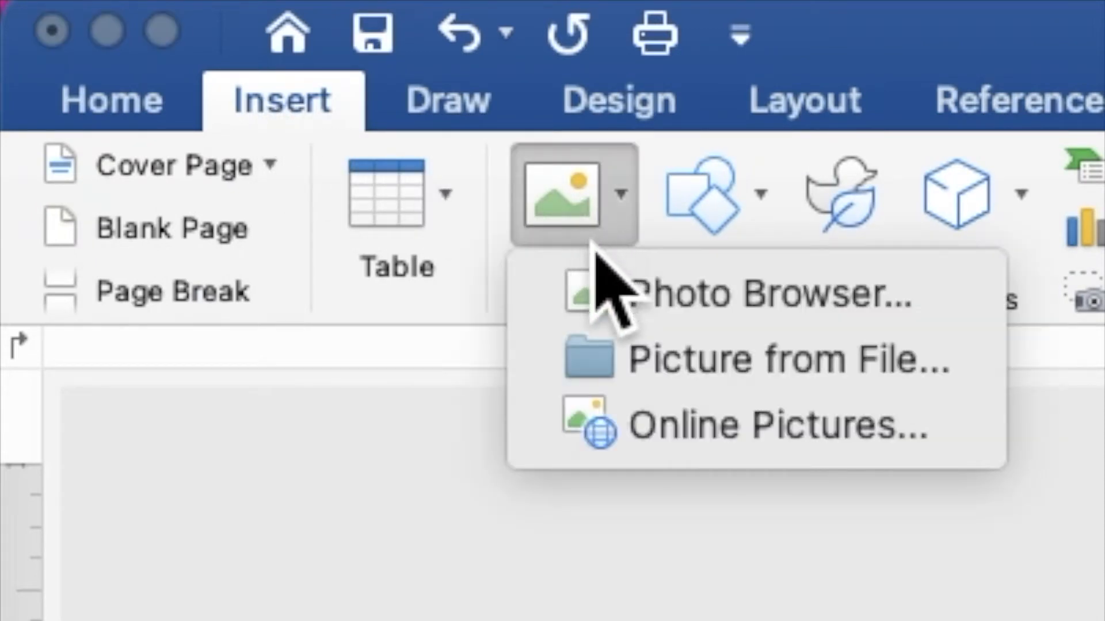
click(656, 363)
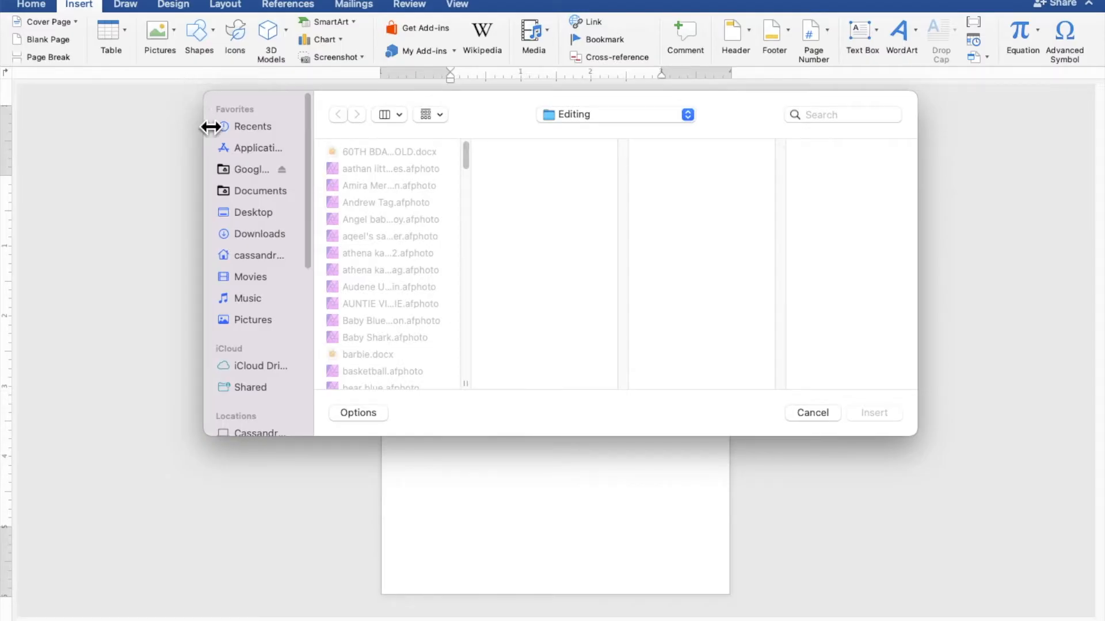
click(257, 220)
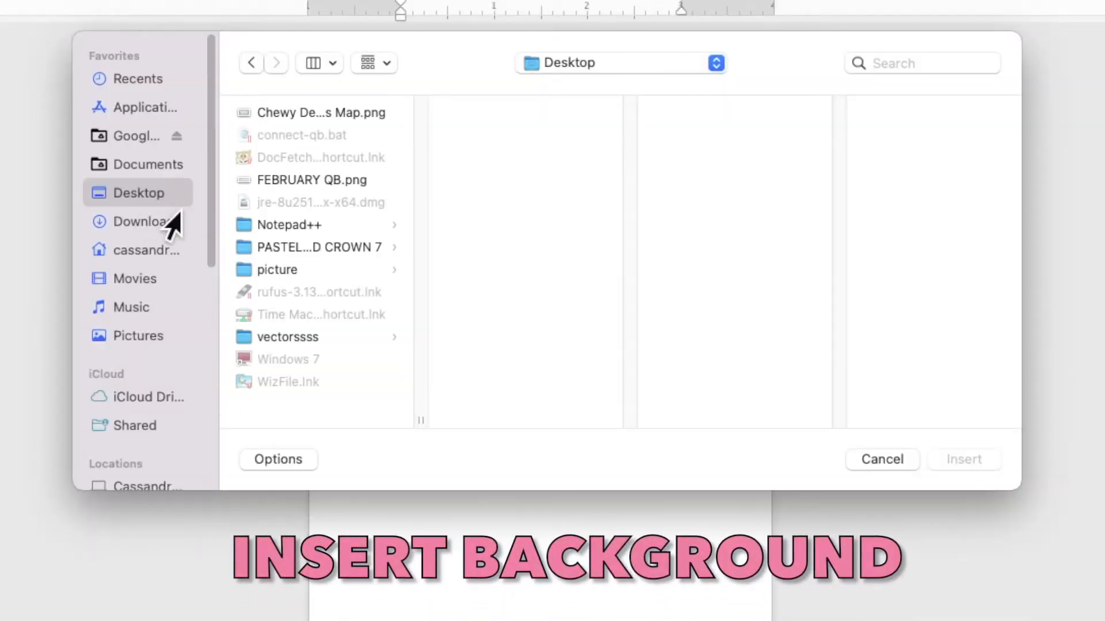
click(265, 249)
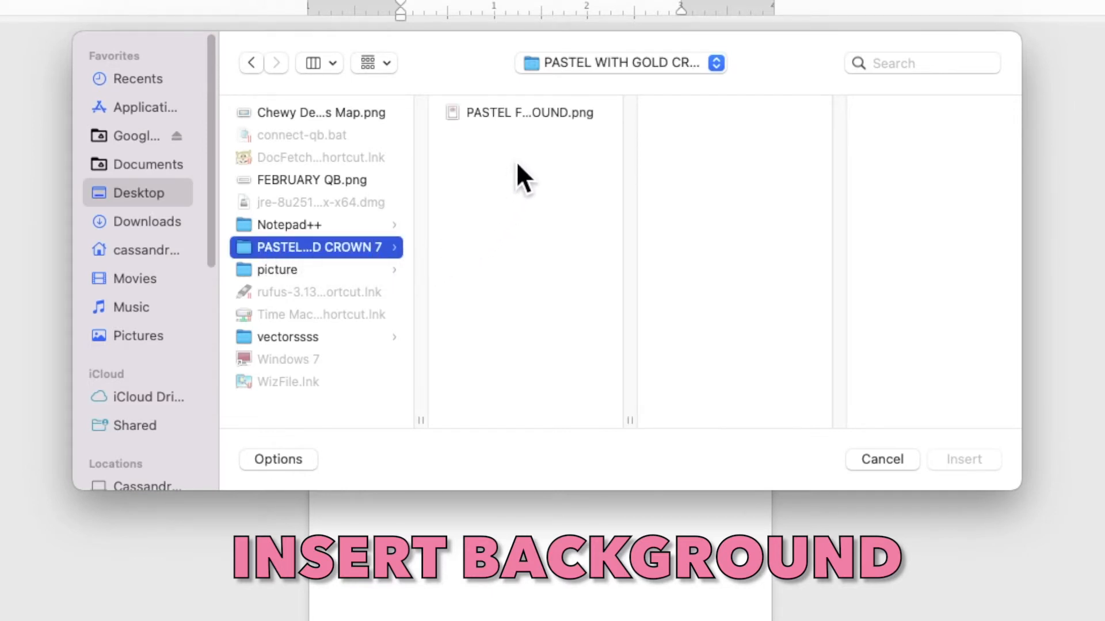
click(540, 115)
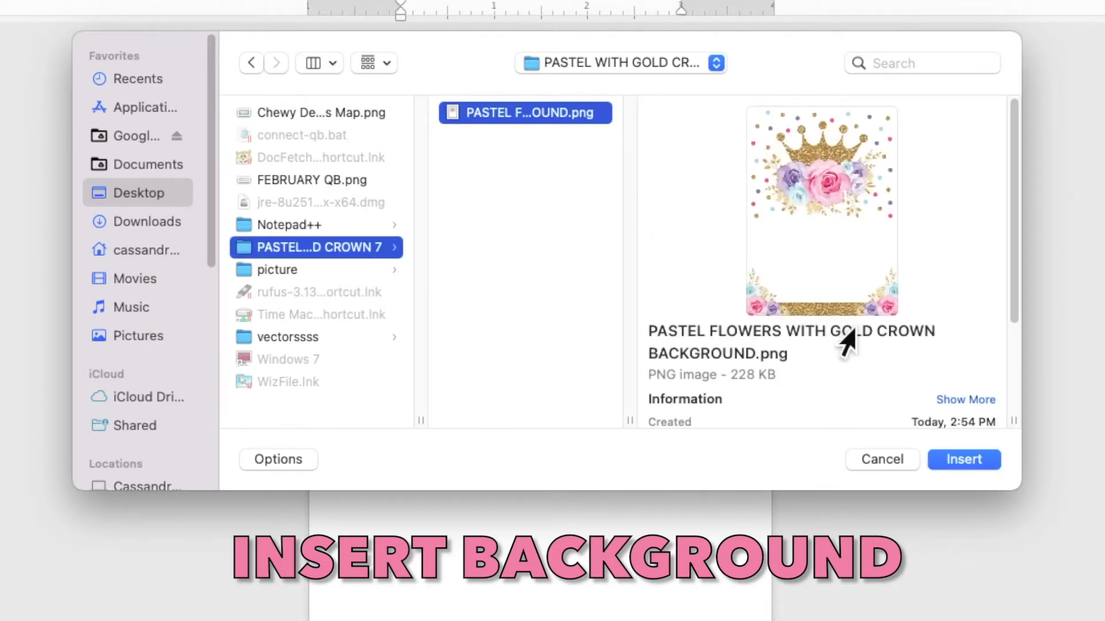
click(957, 459)
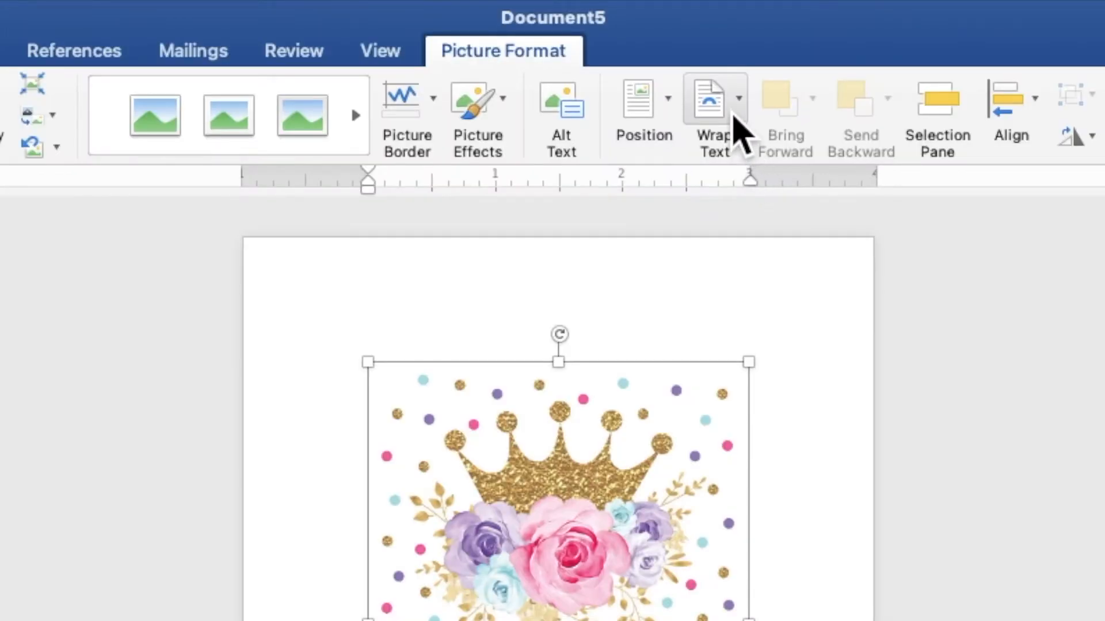
Put the floral picture behind text and stretch it from the top-left corner to 6.99" x 5.05".
click(733, 115)
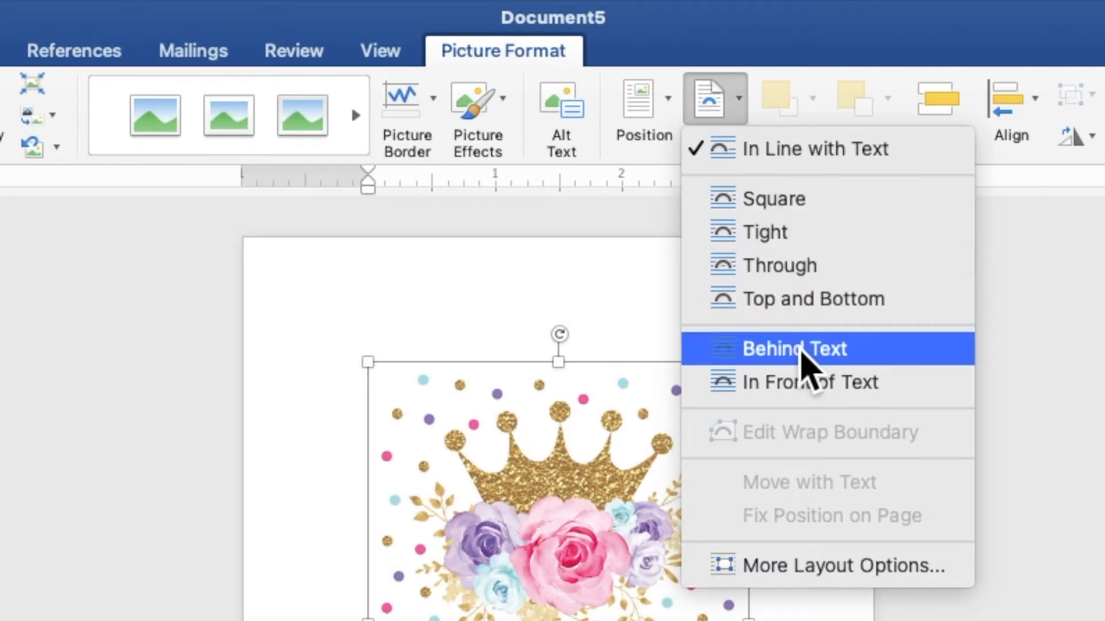
click(802, 353)
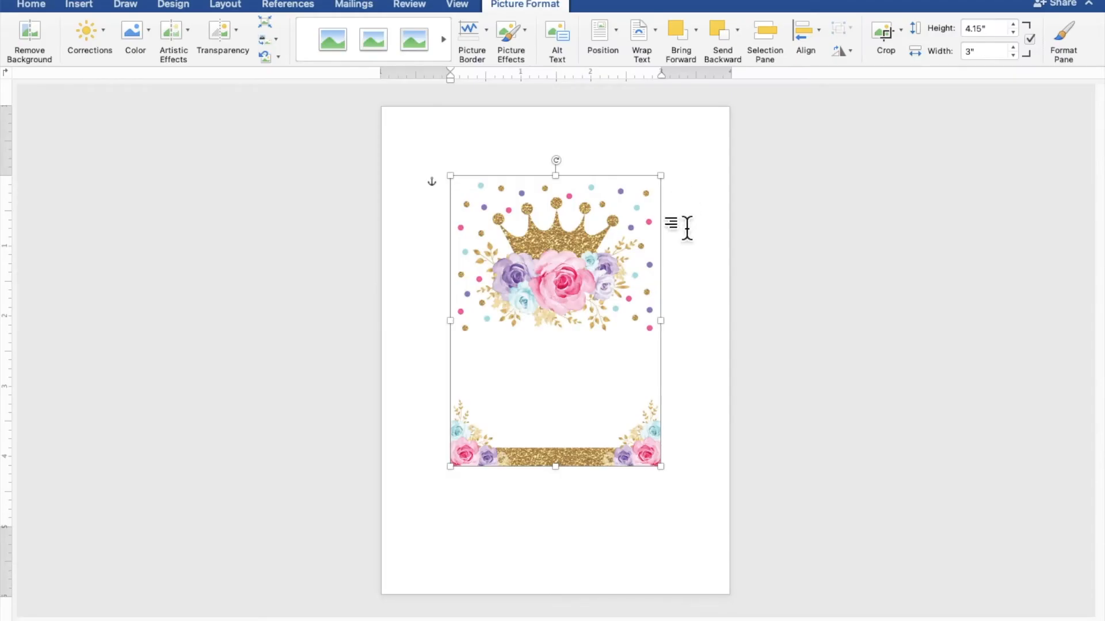
drag(656, 269, 581, 198)
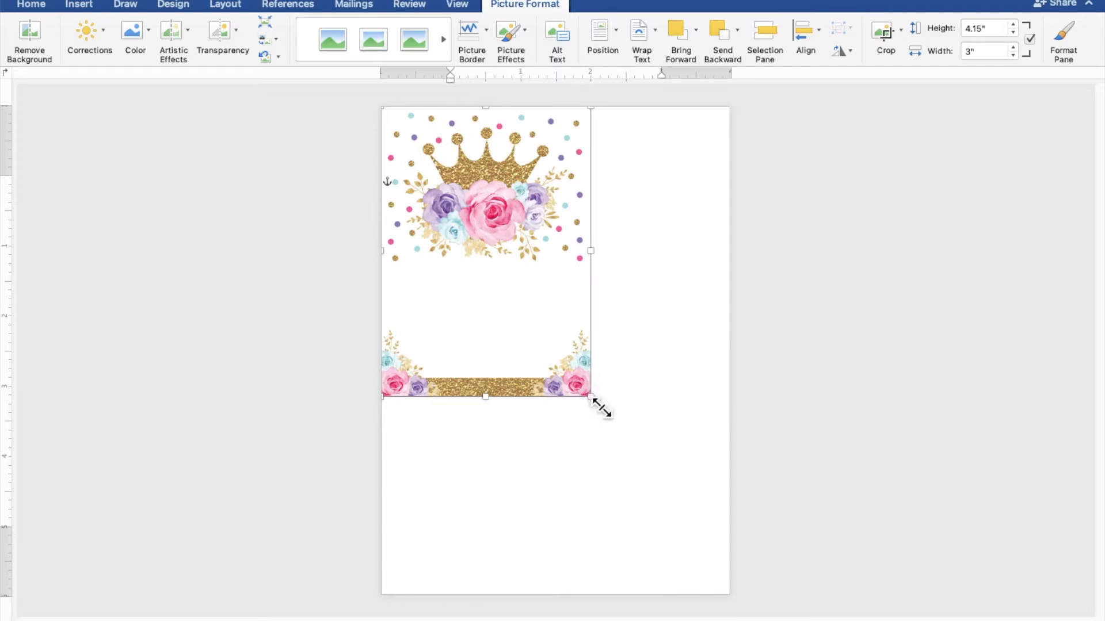
drag(601, 408, 739, 605)
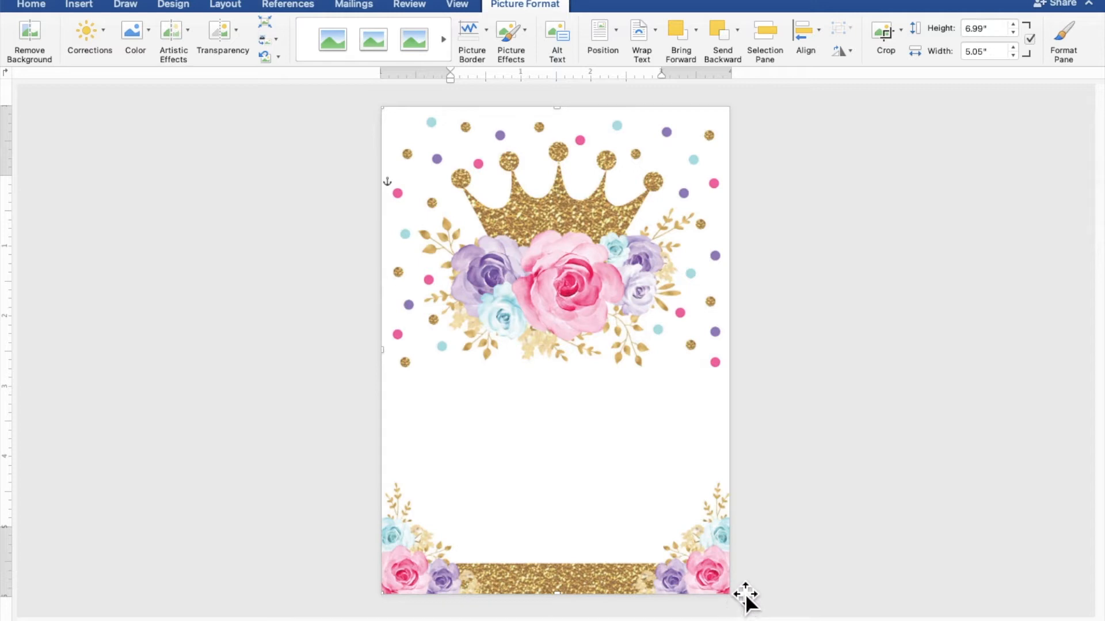
click(795, 489)
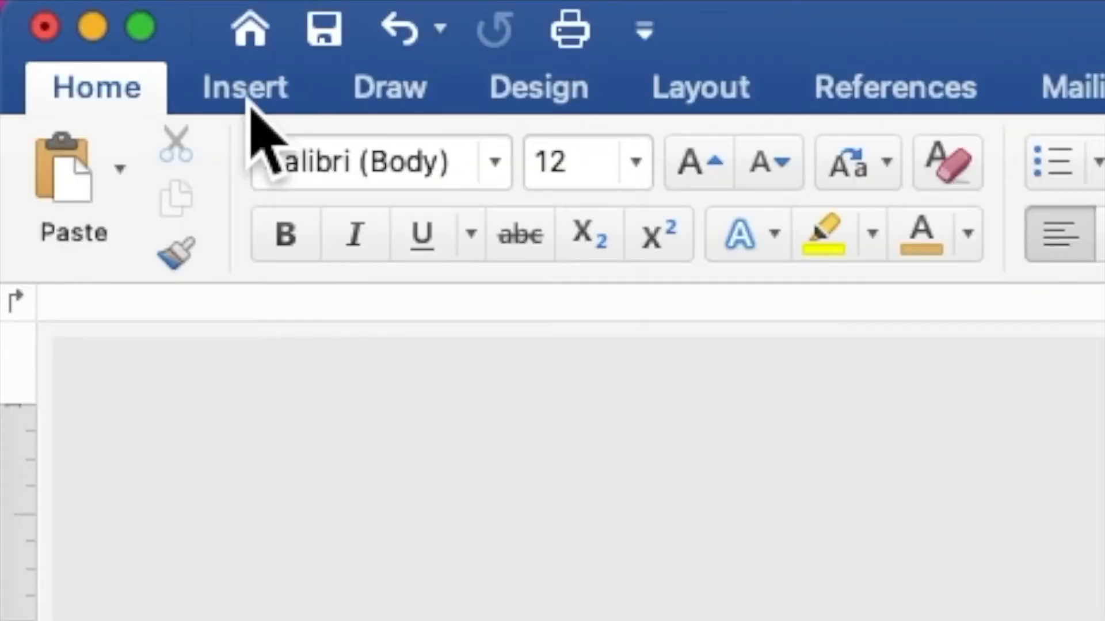
Draw a 3.64" by 3.1" rectangle across the blank middle of the invitation.
click(248, 99)
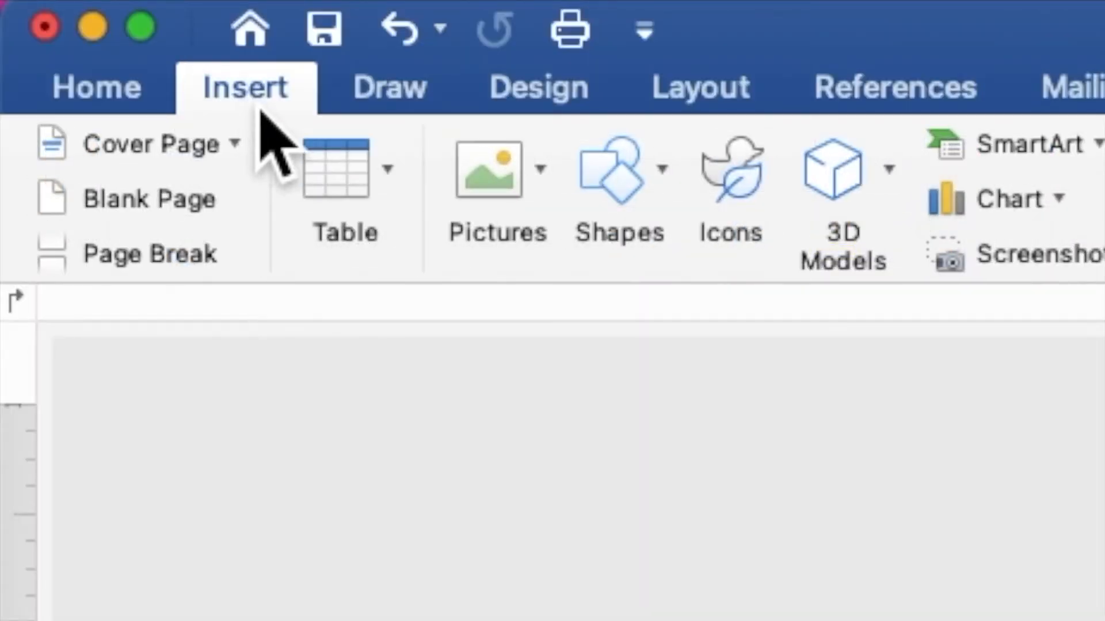
click(626, 184)
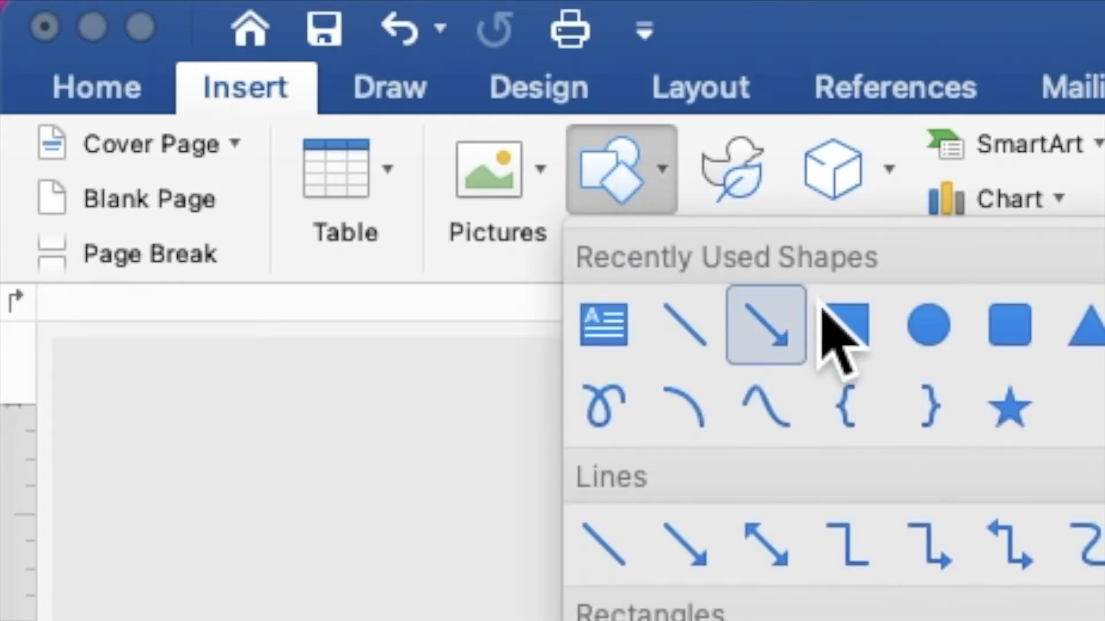
click(846, 345)
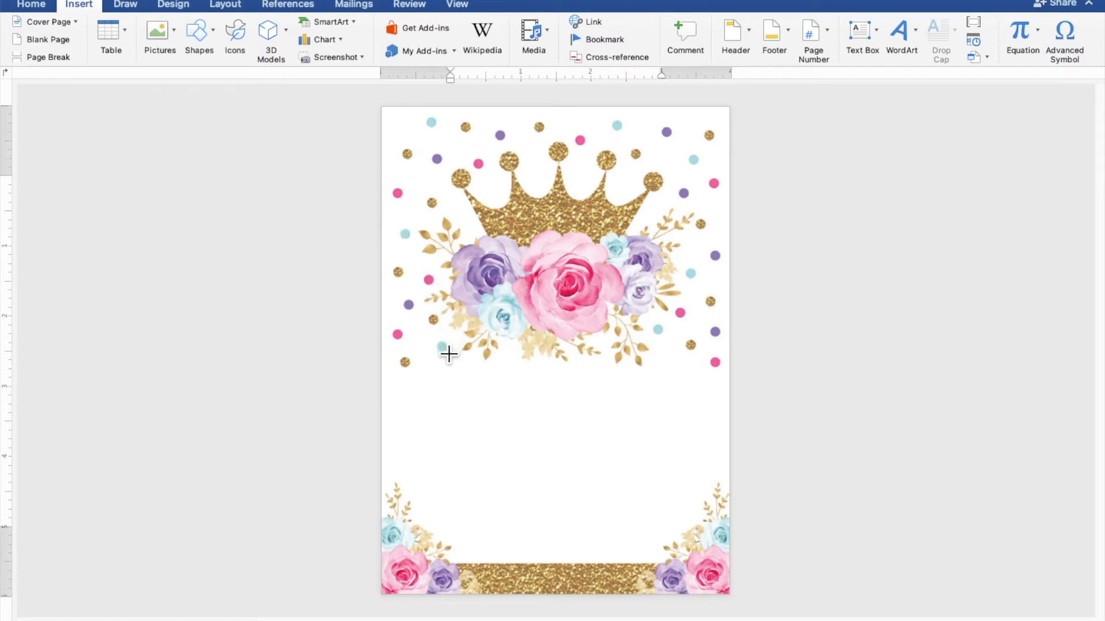
mouse_move(441, 358)
mouse_down()
mouse_move(462, 363)
mouse_move(493, 400)
mouse_move(549, 496)
mouse_move(621, 576)
mouse_move(695, 572)
mouse_up()
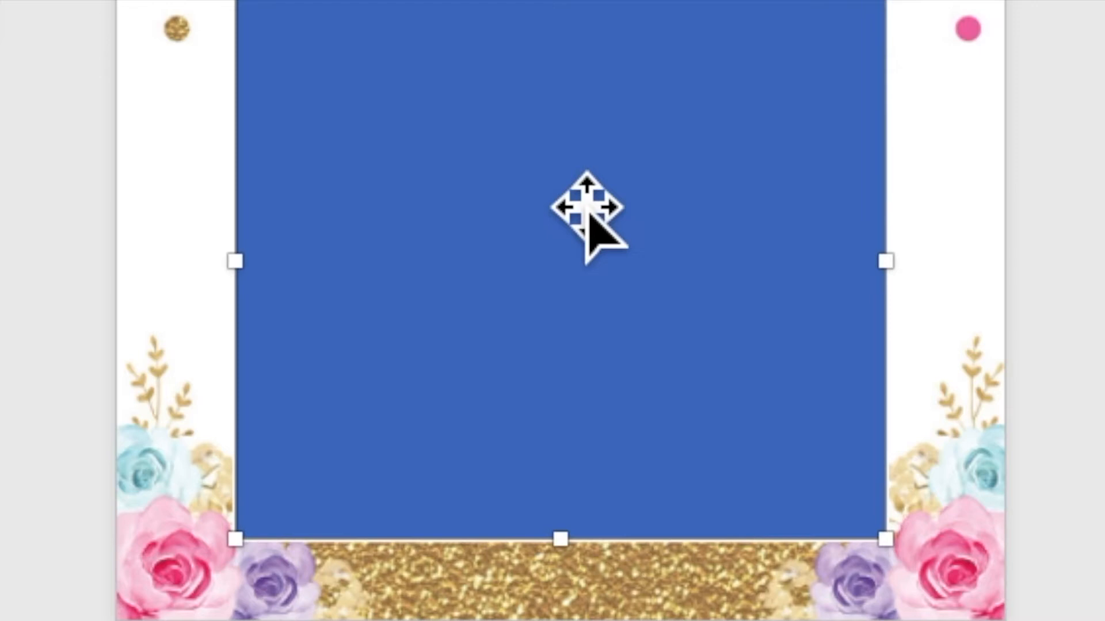
Enable Add Text on the blue rectangle and zoom in on the page.
right_click(563, 183)
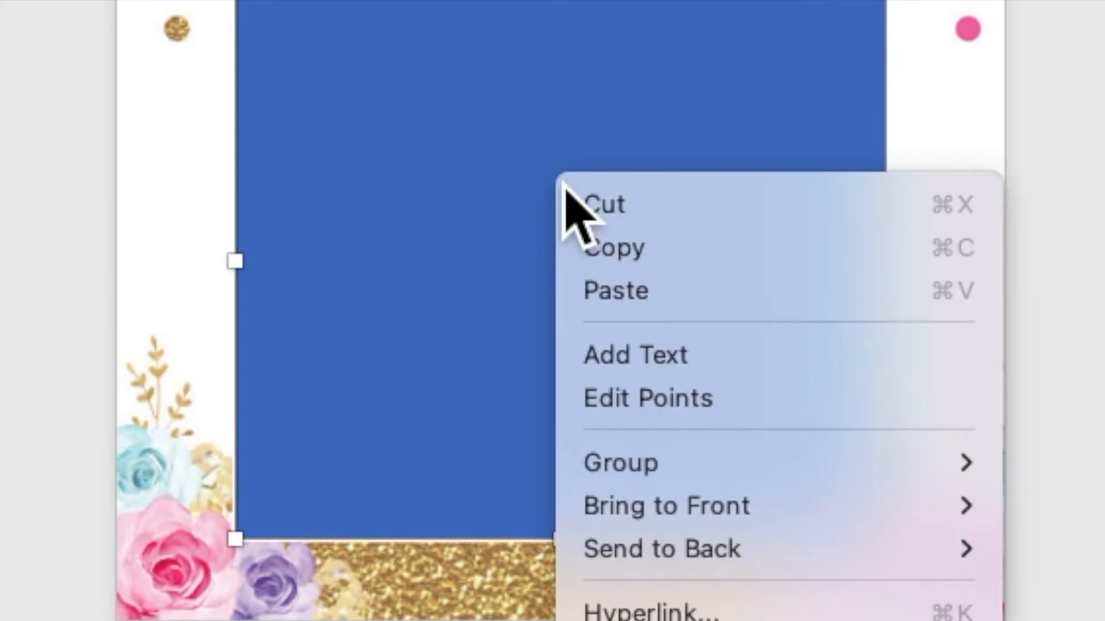
click(627, 369)
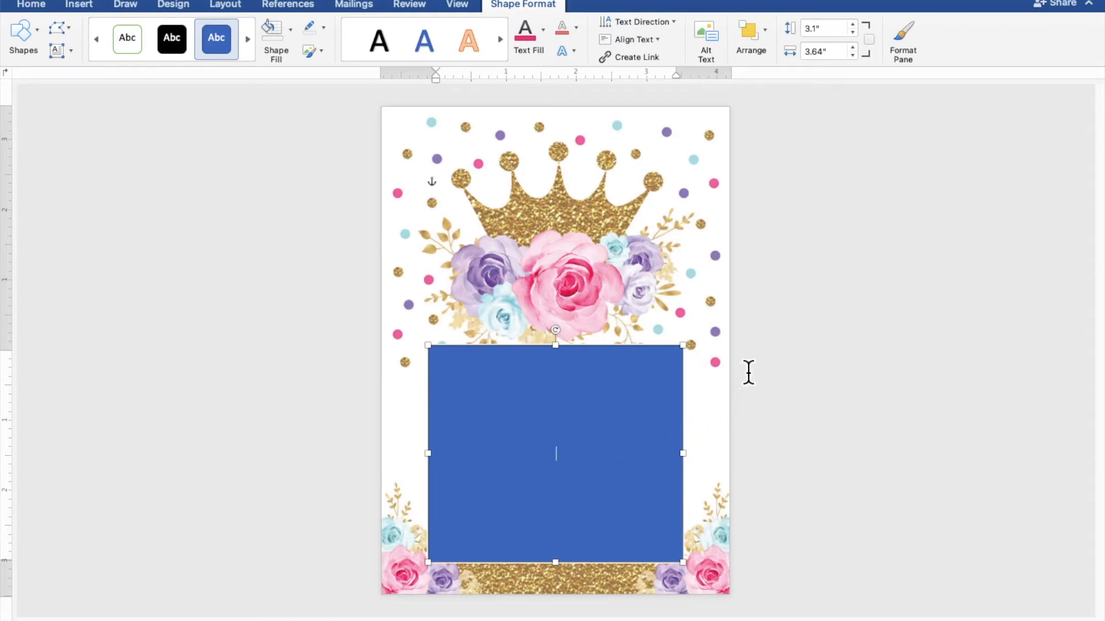
scroll(748, 373, up, 6)
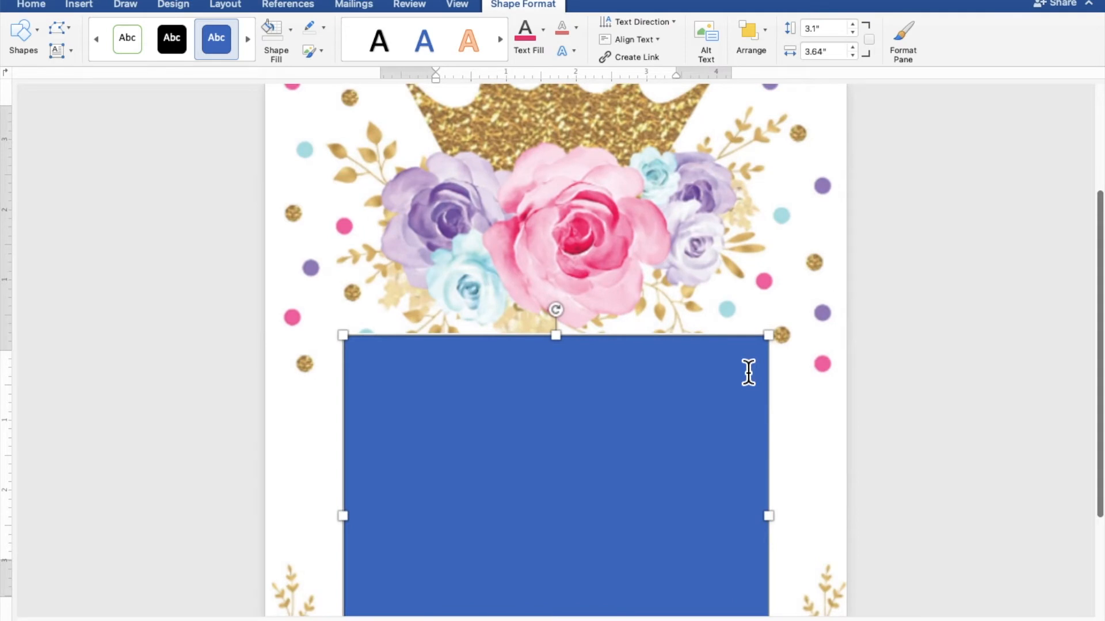
scroll(747, 373, down, 5)
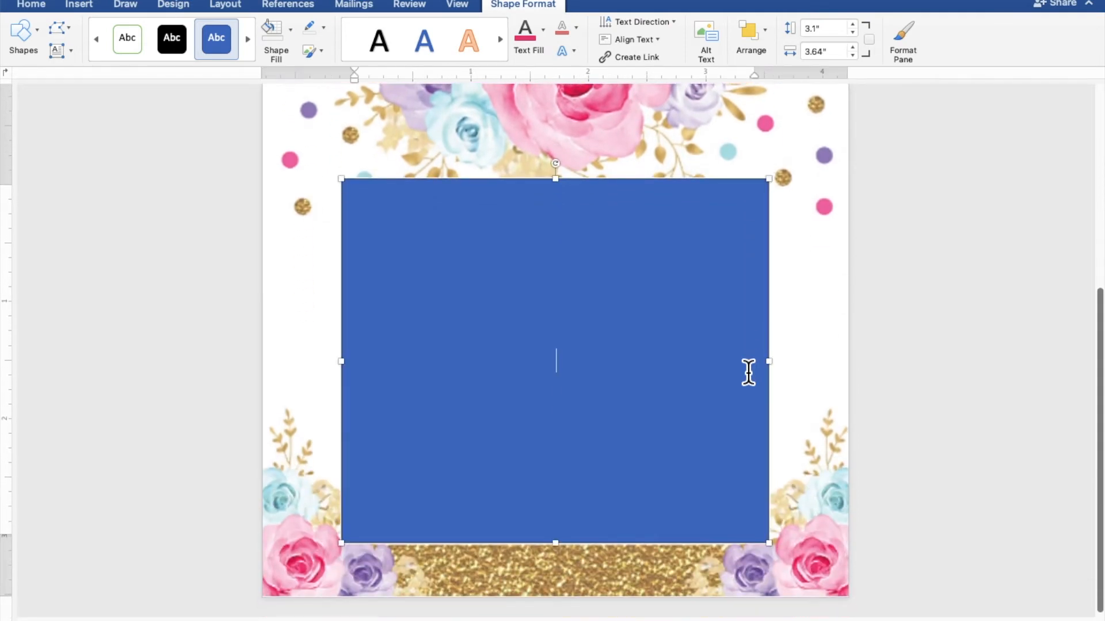
scroll(747, 373, up, 4)
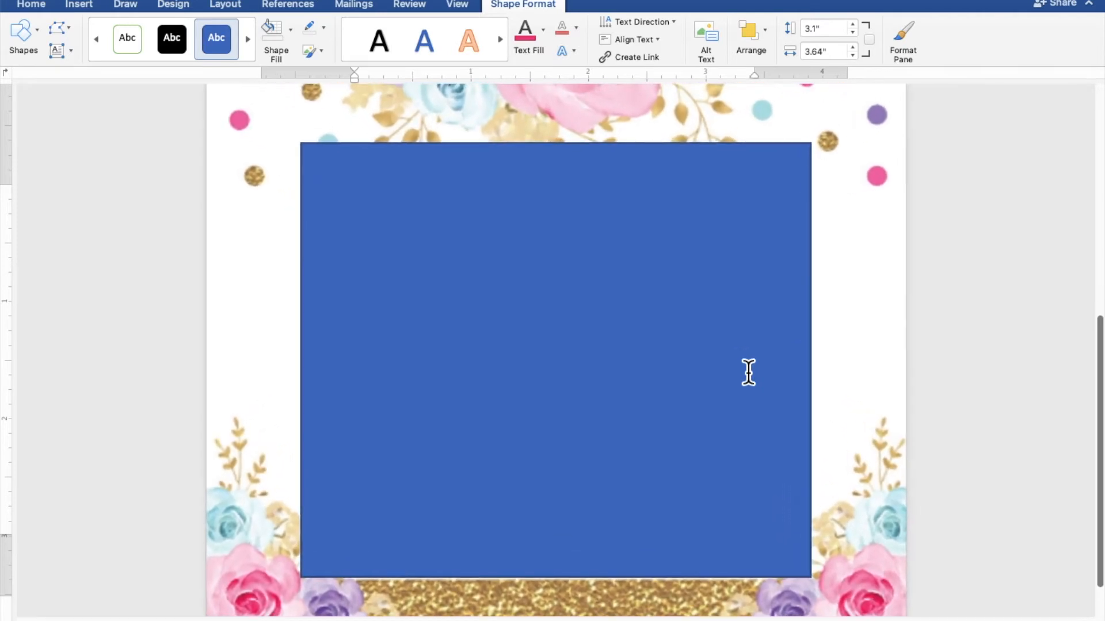
scroll(747, 373, up, 1)
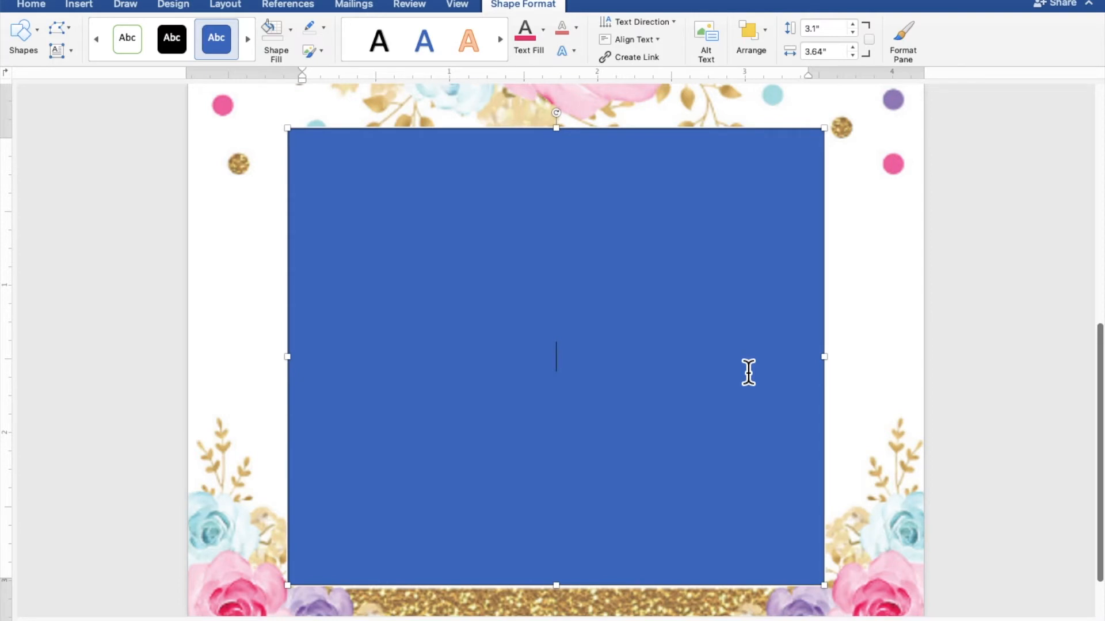
Type 'PLEASE JOIN US TO CELEBRATE THE', '7th Birthday' and 'of' on separate lines.
text(PLEA)
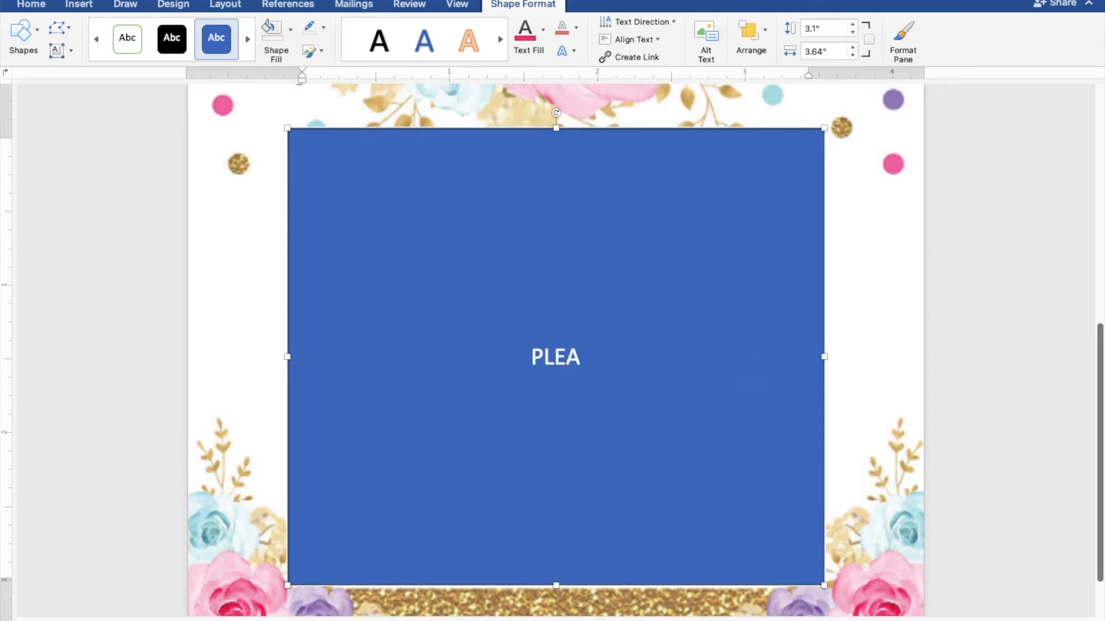
text(SE JOI)
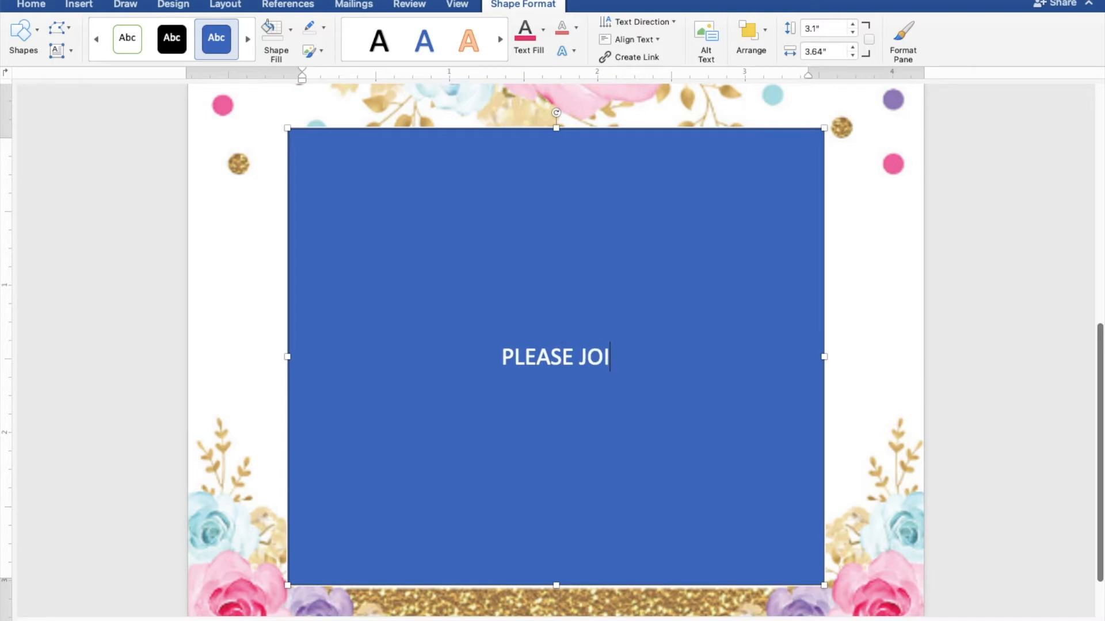
text(N US )
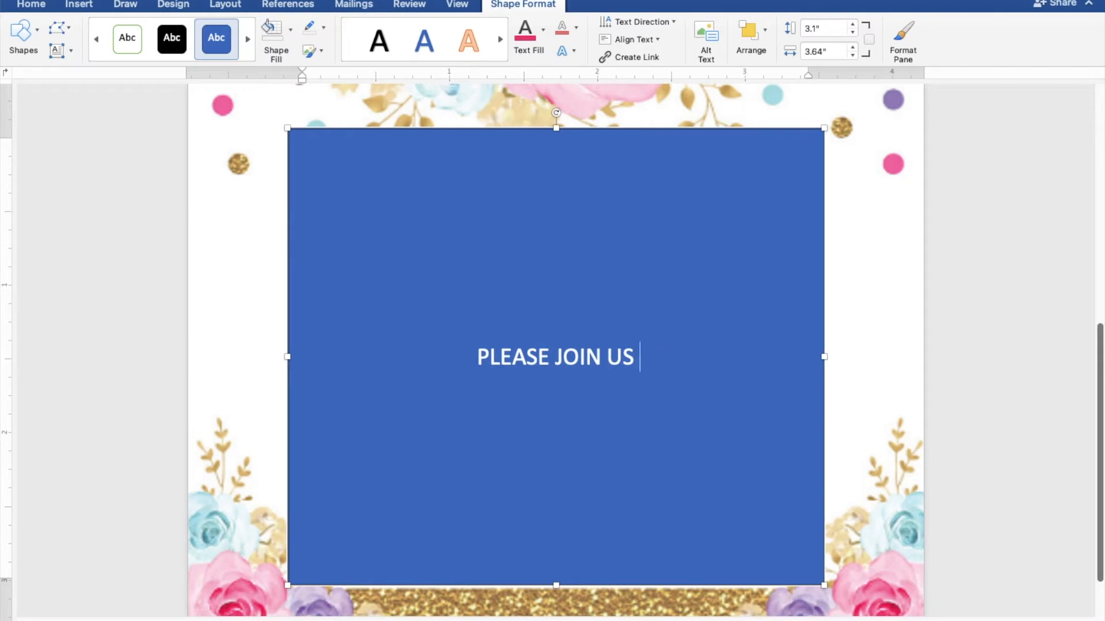
text(TO CELEBRAT)
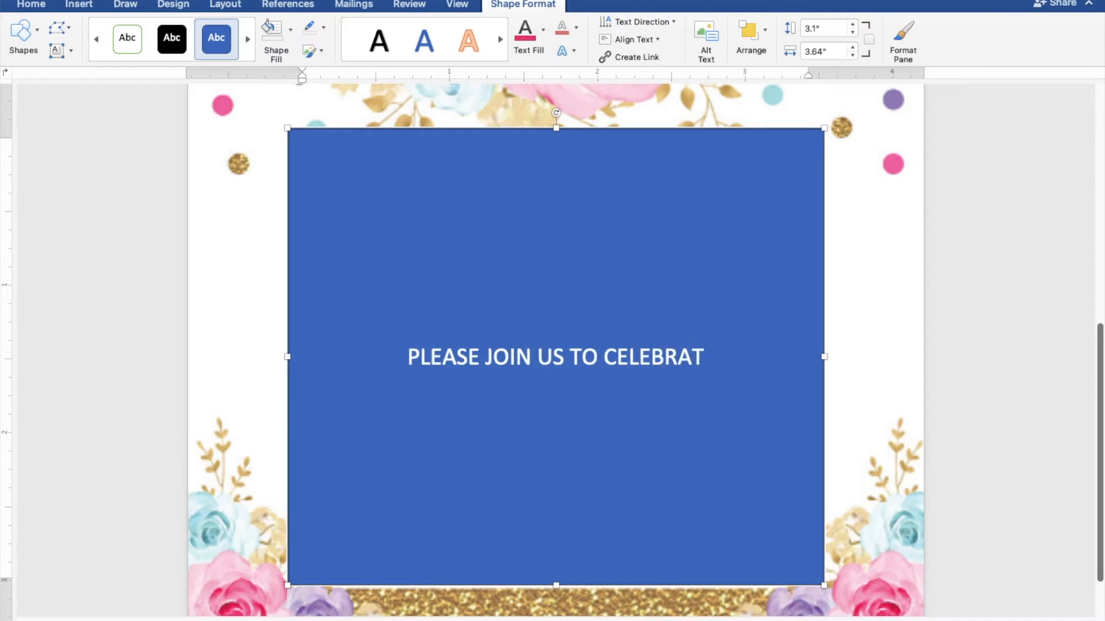
text(E T)
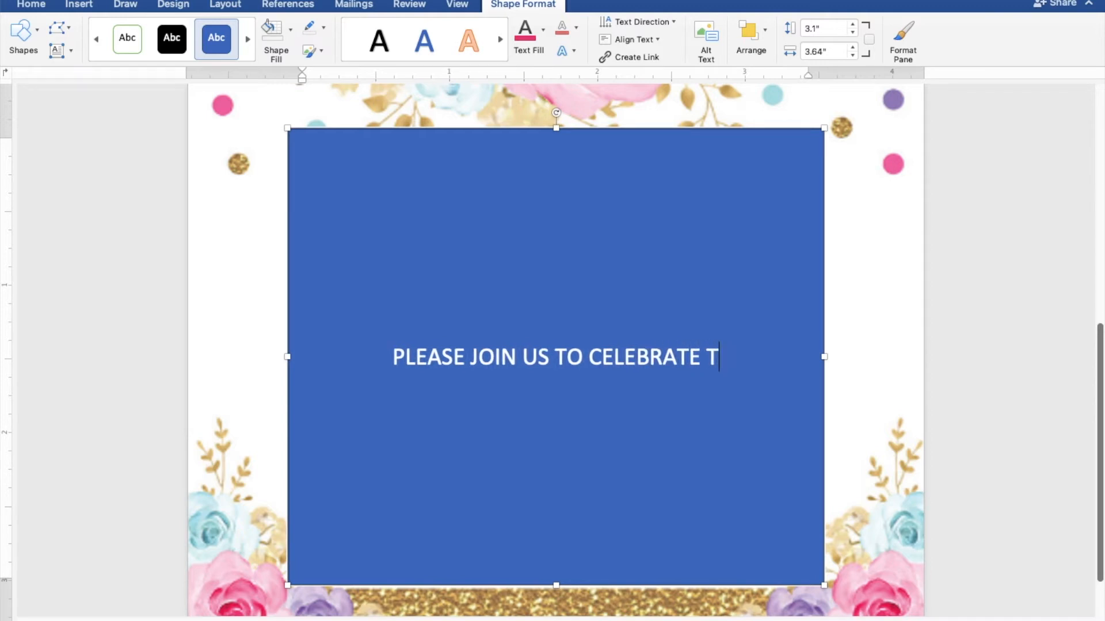
text(HE)
key(Return)
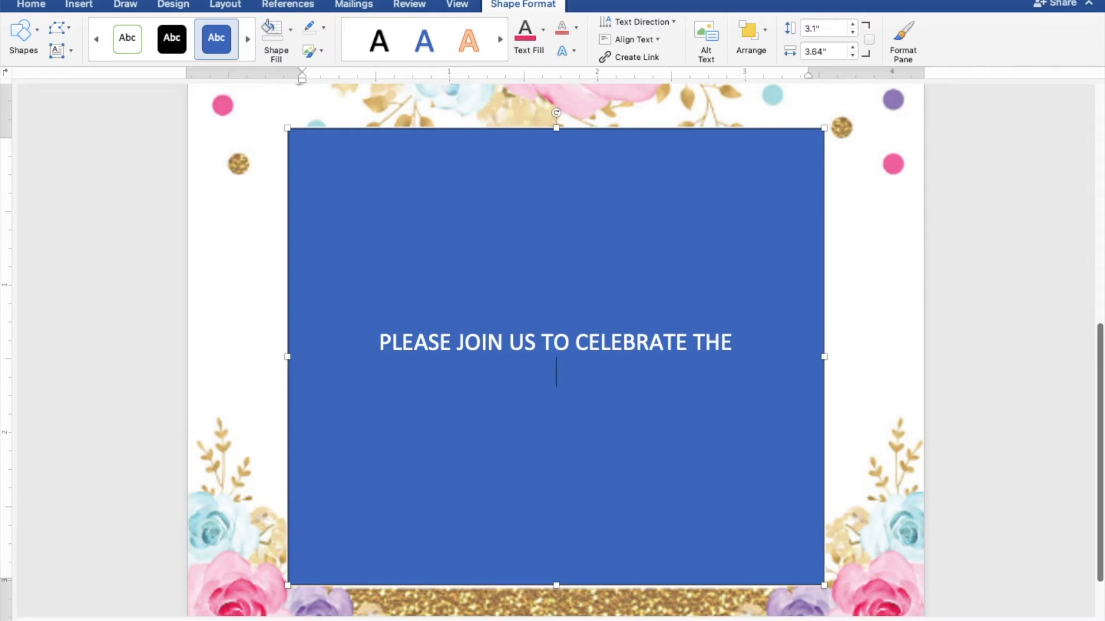
text(7th Bir)
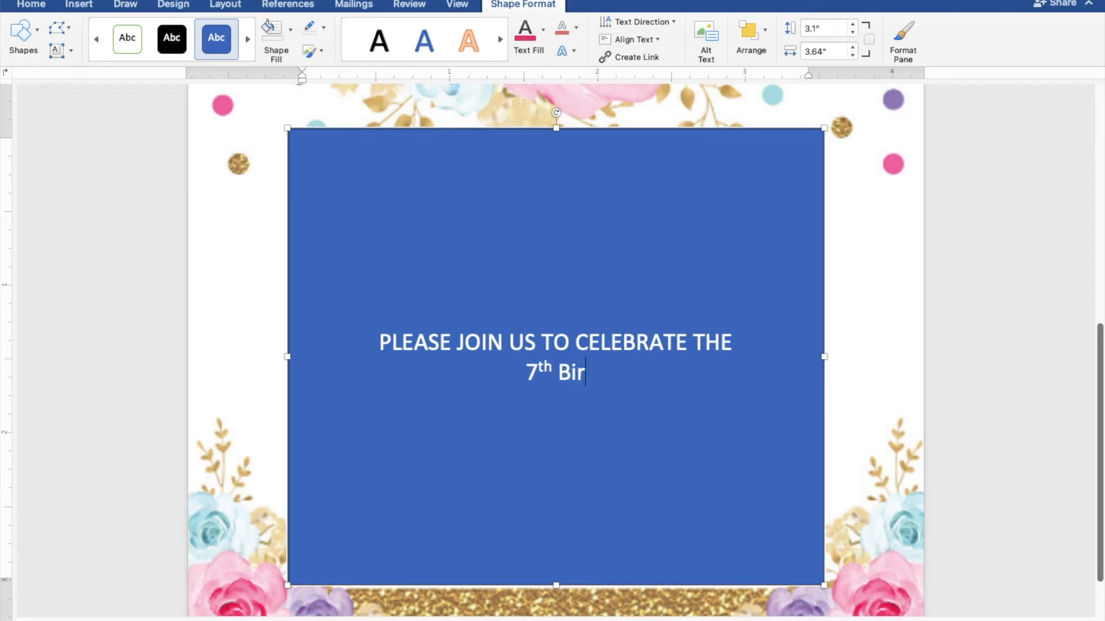
text(thd)
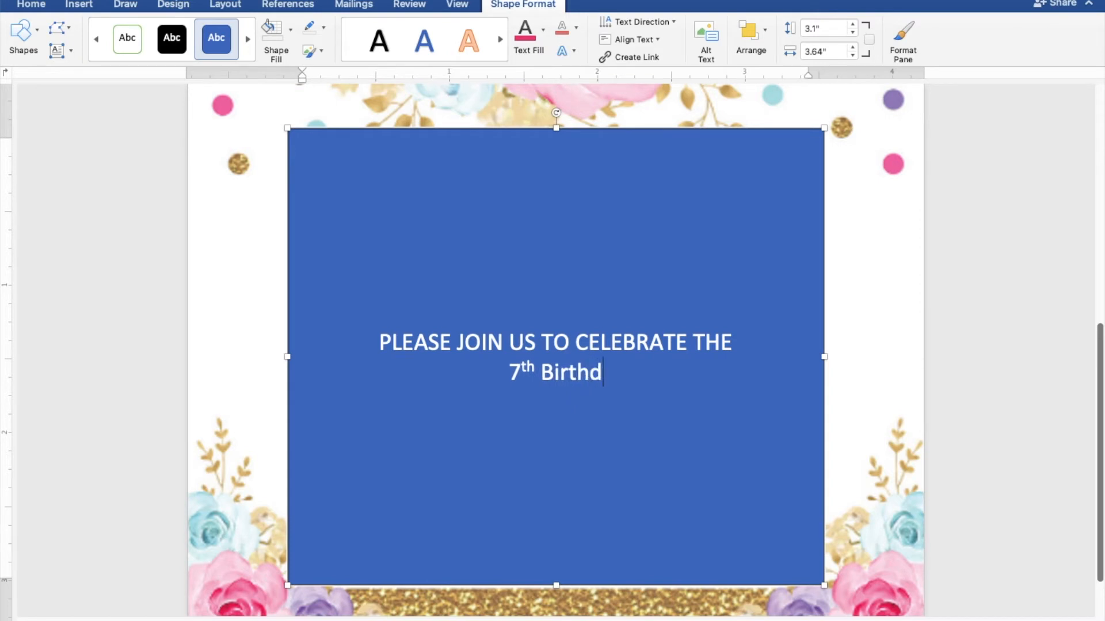
text(ay)
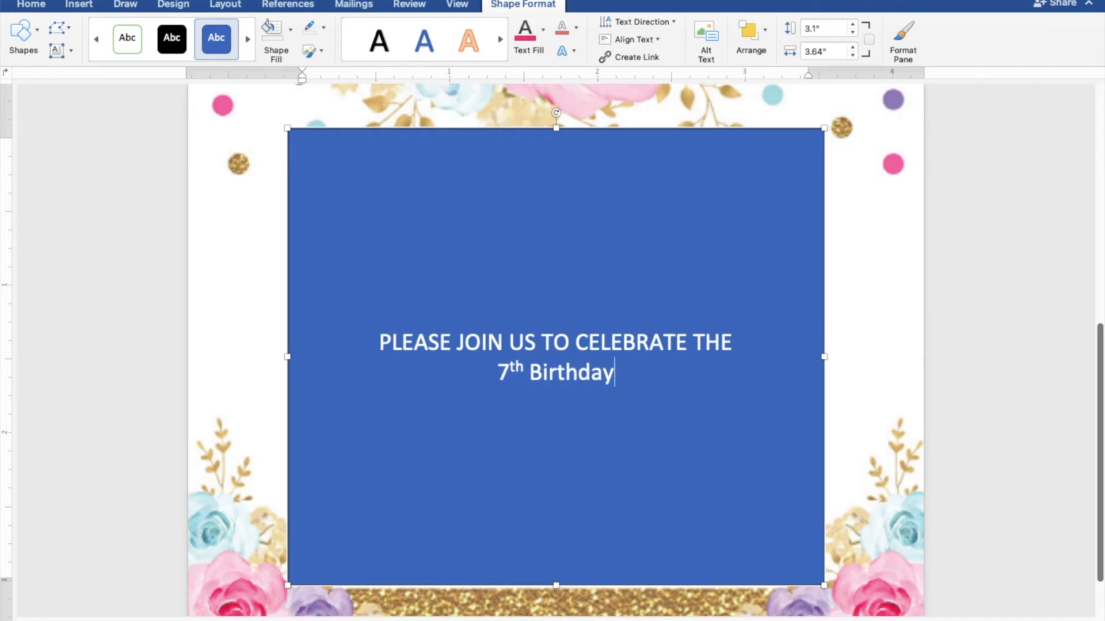
key(Return)
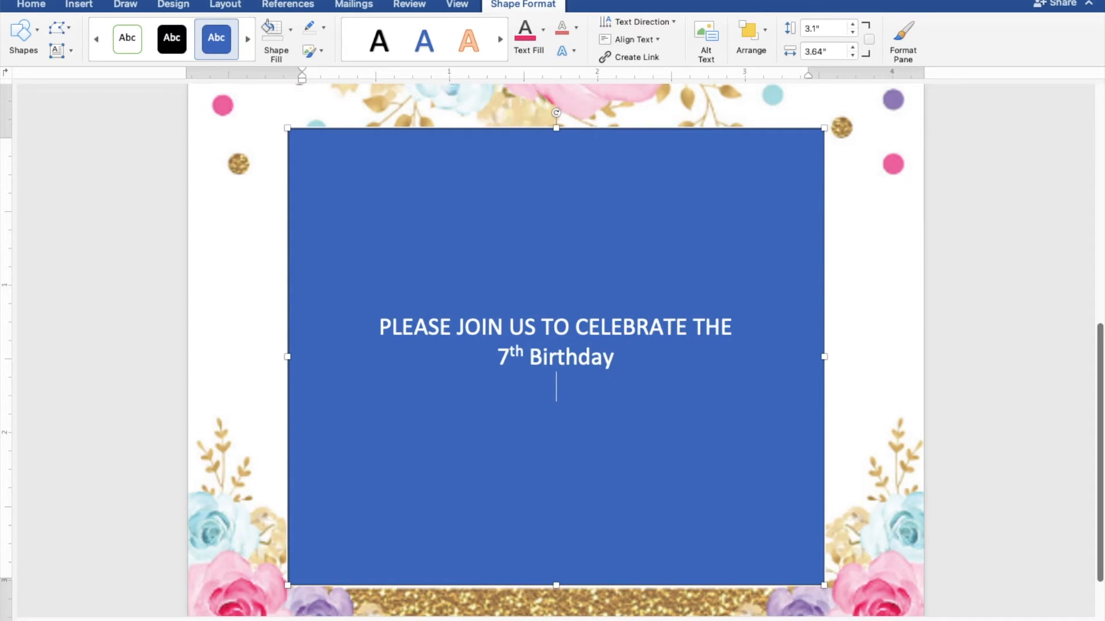
key(Return)
text(of)
Add the celebrant's name after a blank line and make 'Of' lowercase 'of'.
key(Return)
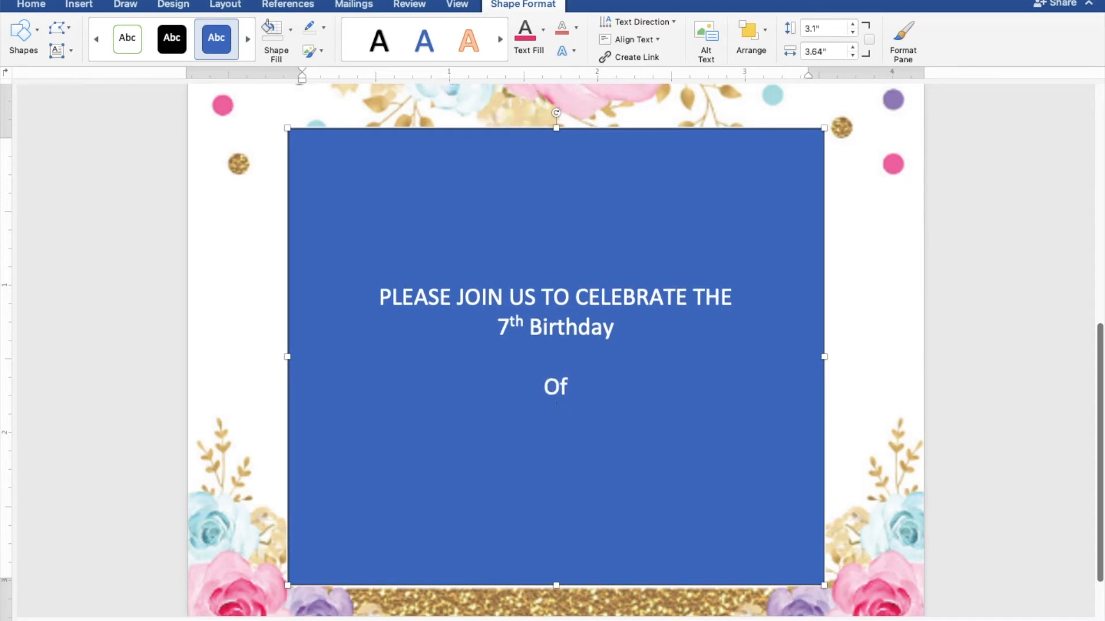
key(Return)
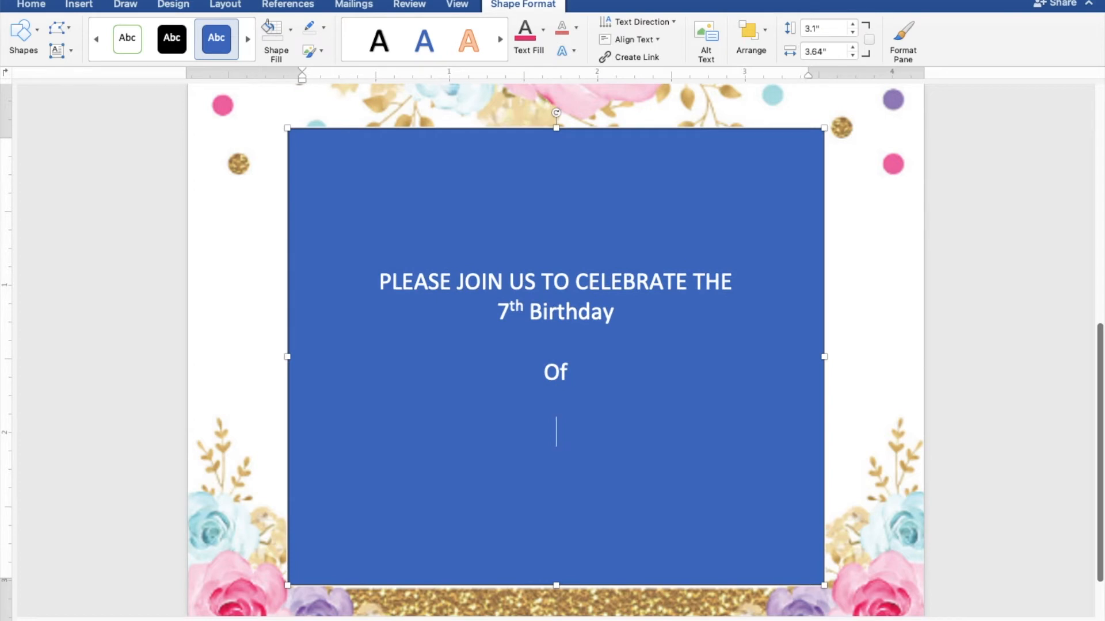
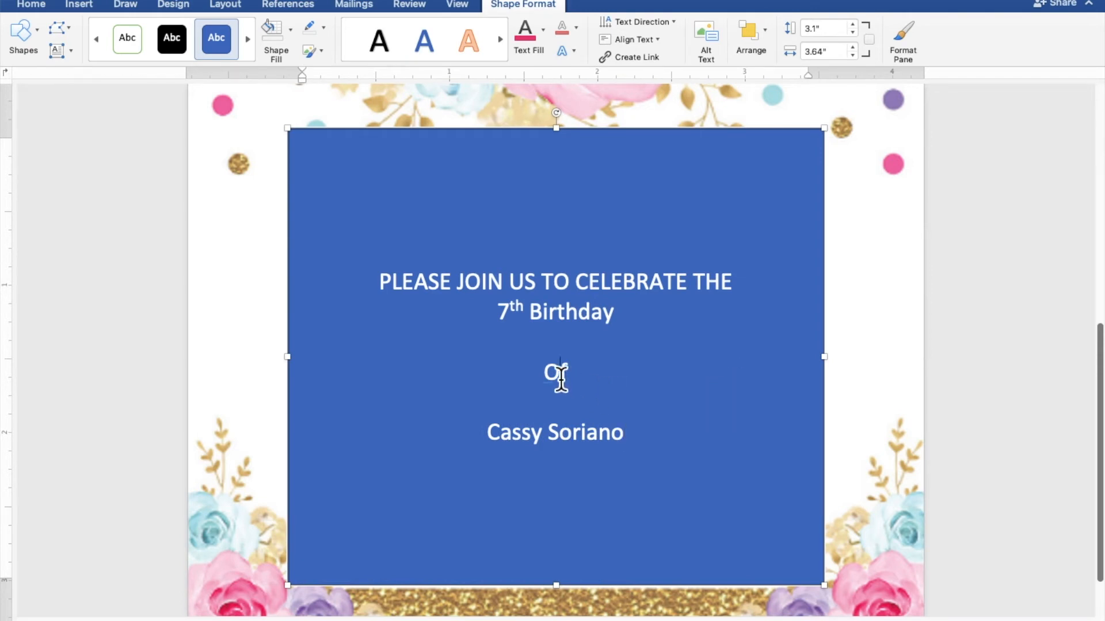
drag(557, 374, 544, 375)
text(o)
key(Return)
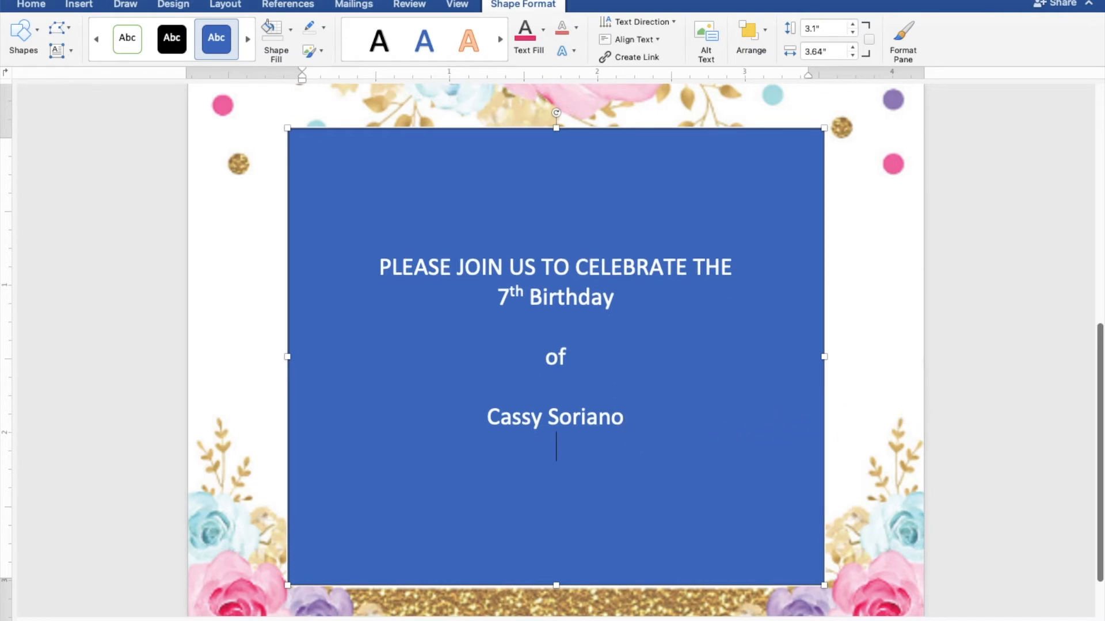
Add the date 'SUNDAY | MARCH 27, 2022' and time '3:00 PM TO 5:00 PM' lines.
key(Return)
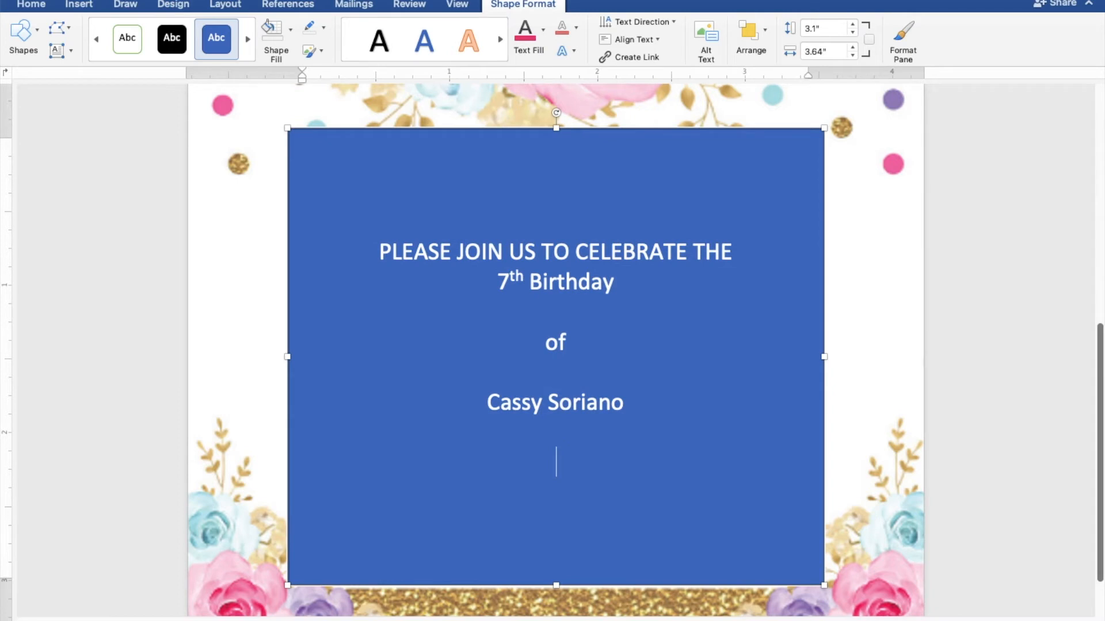
text(SUN)
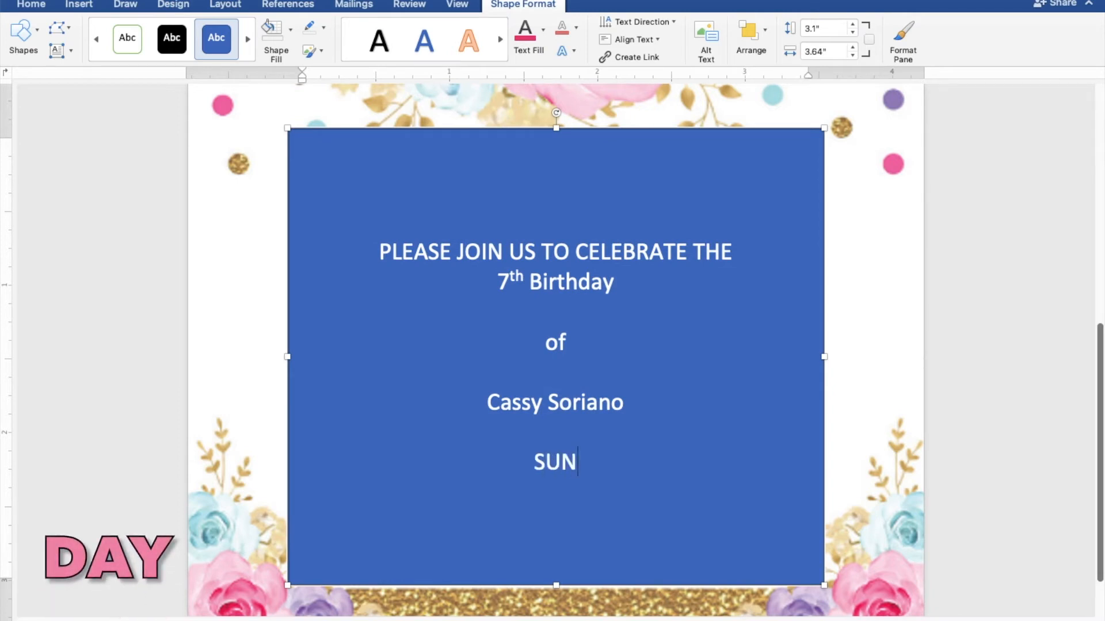
text(DAY)
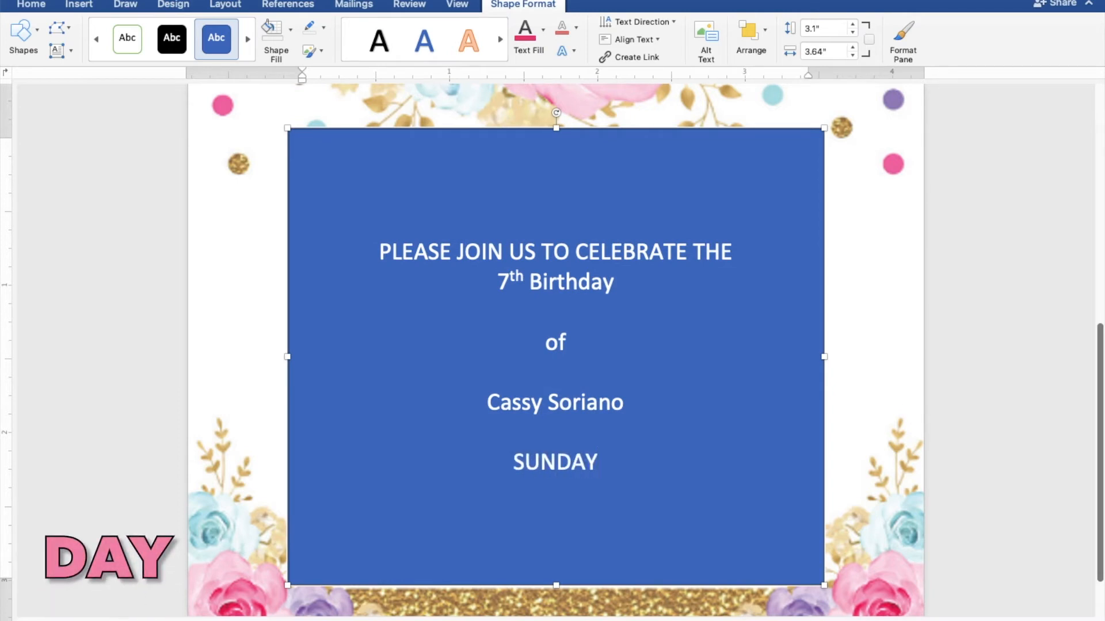
text( |)
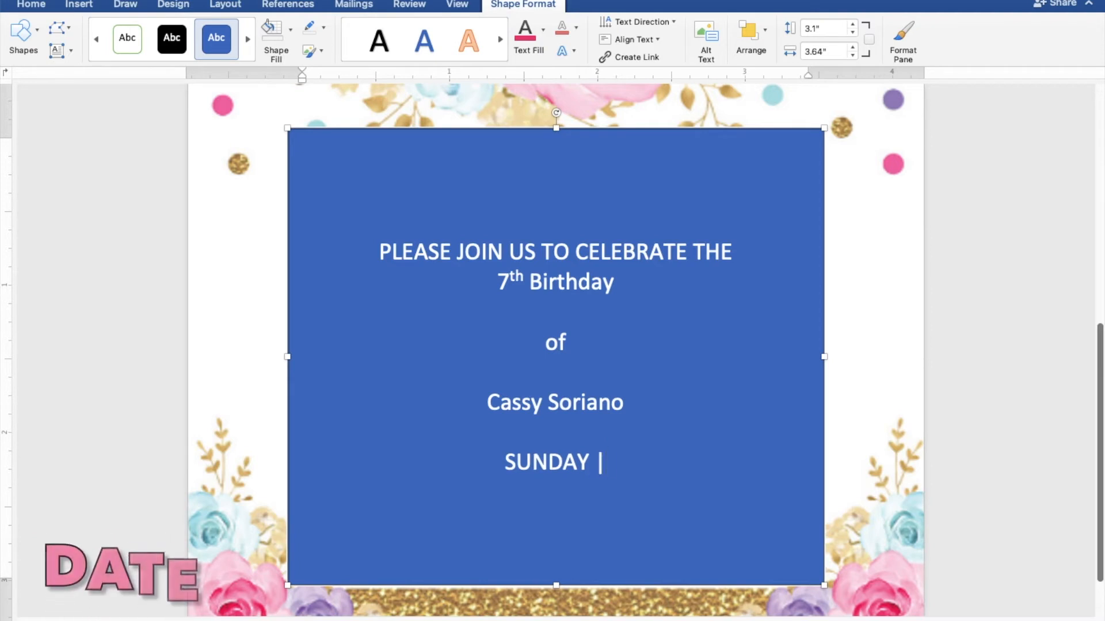
text( MAR)
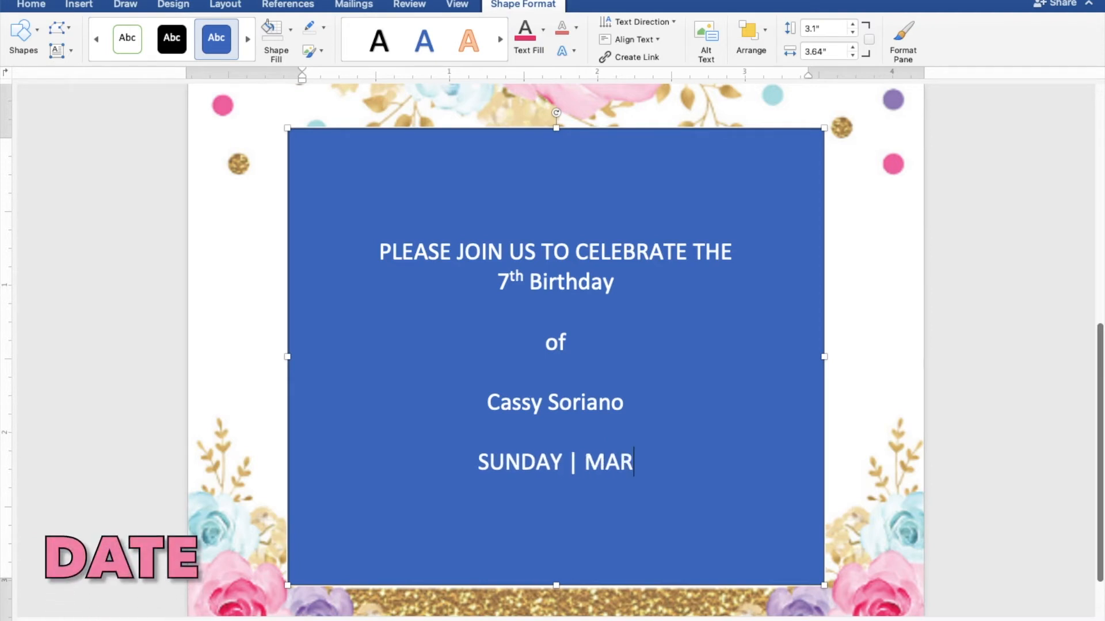
text(CH 2)
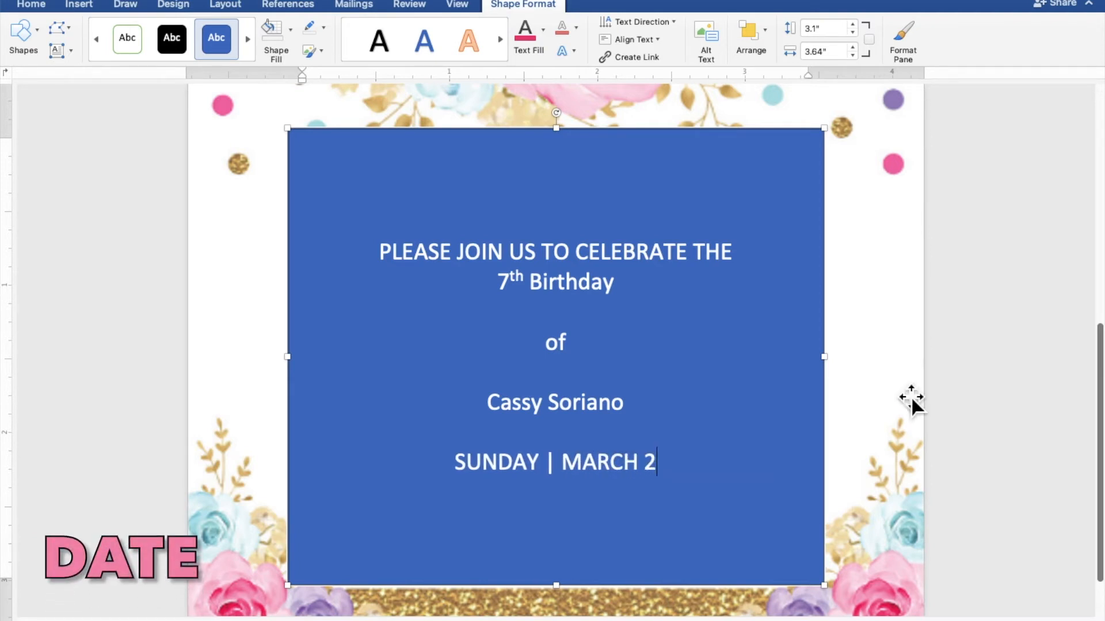
text(7,)
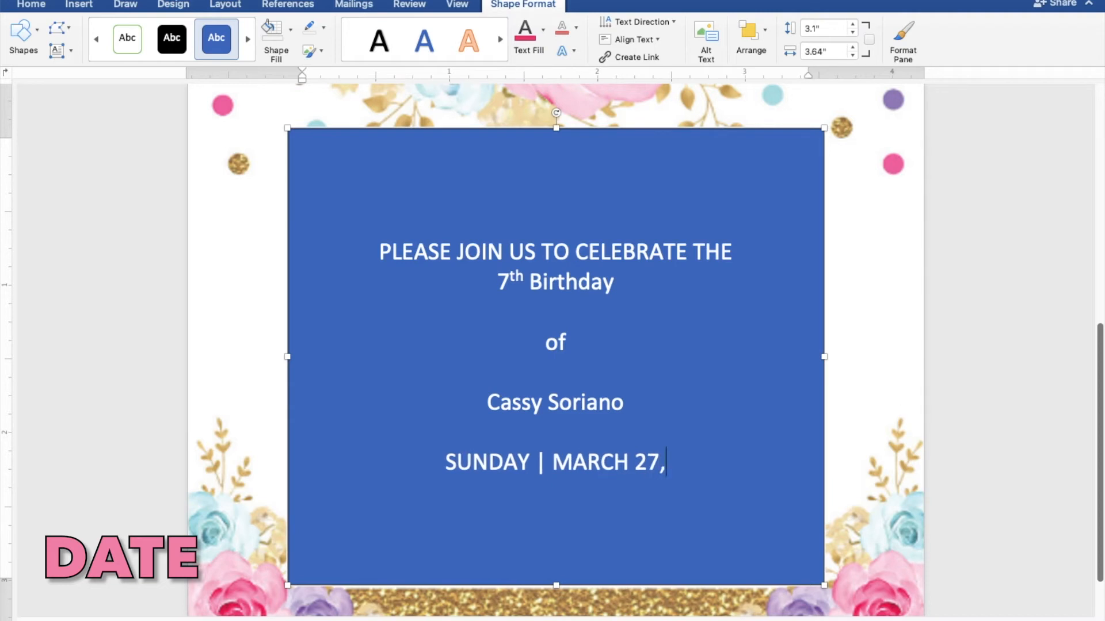
text( 2022)
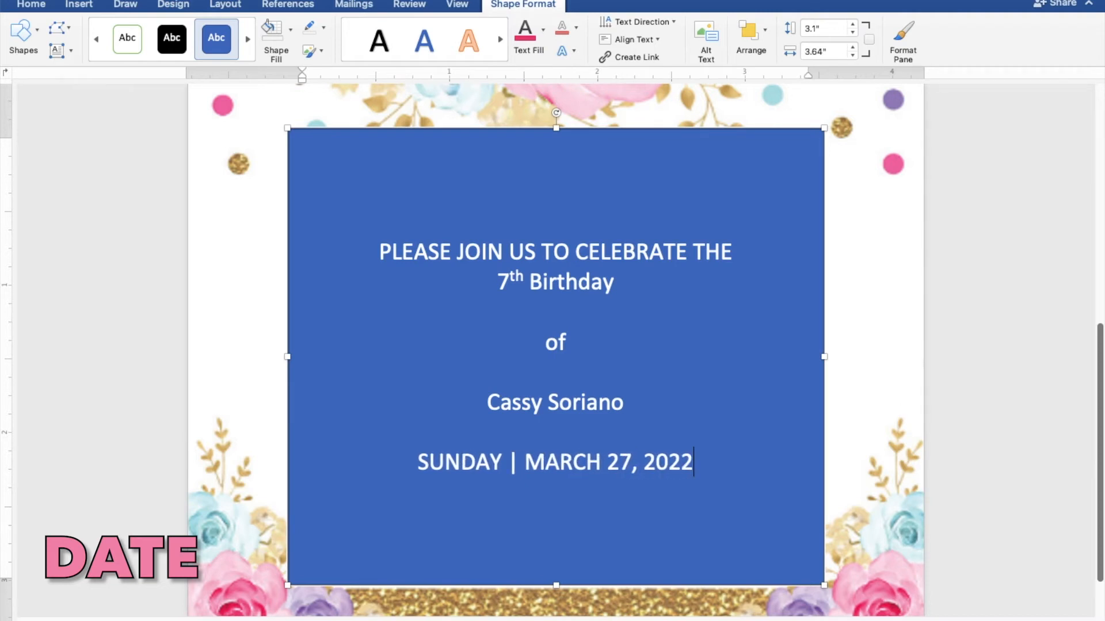
key(Return)
text(3:00 P)
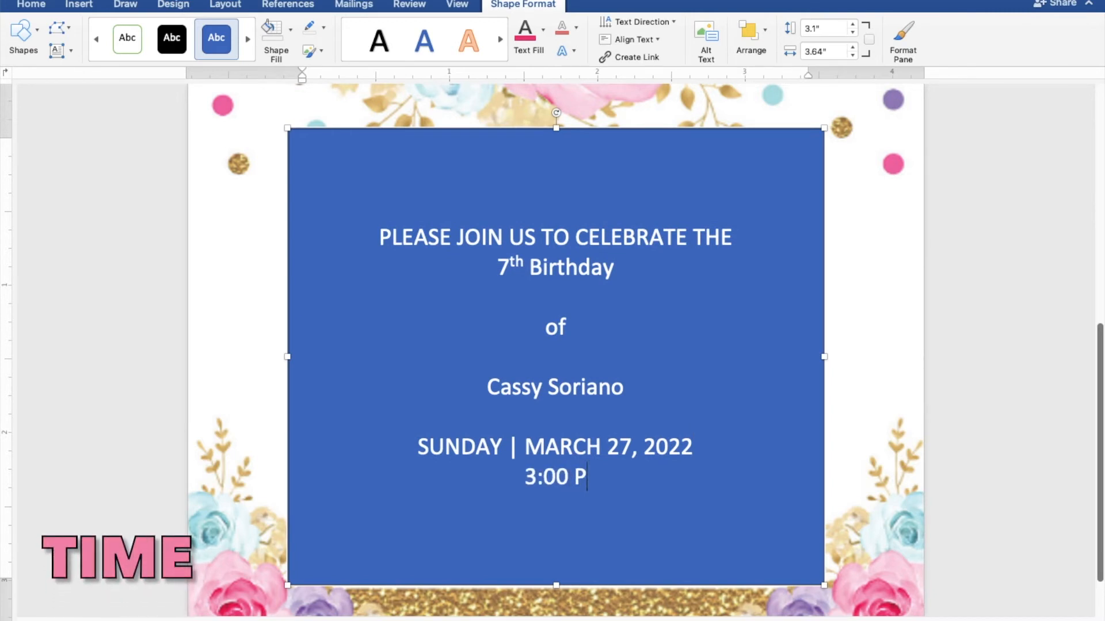
text(M T)
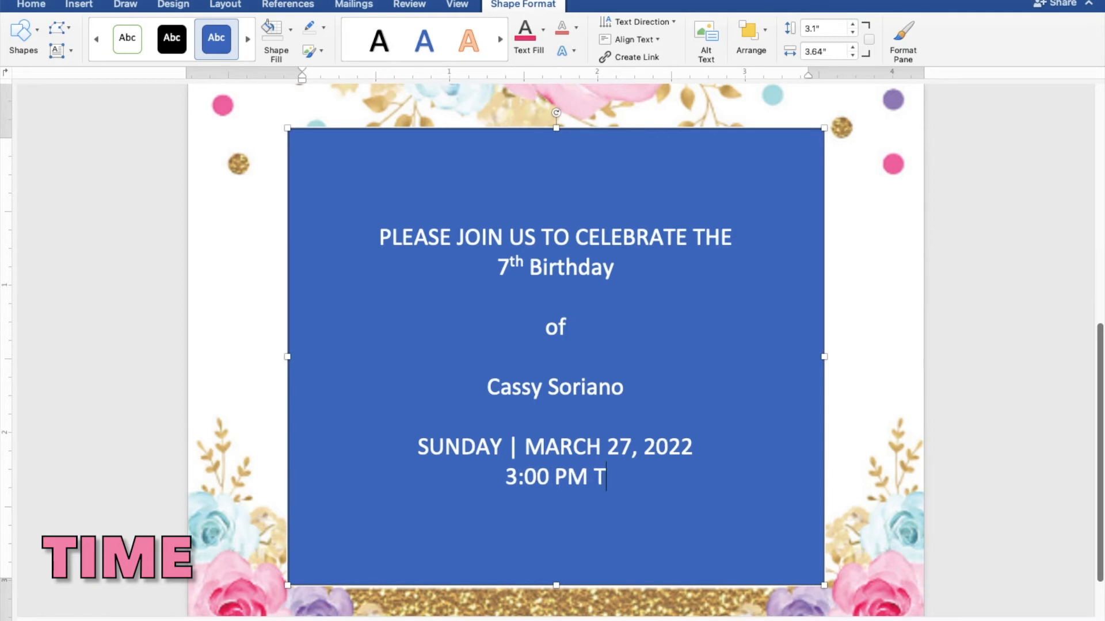
text(O 5)
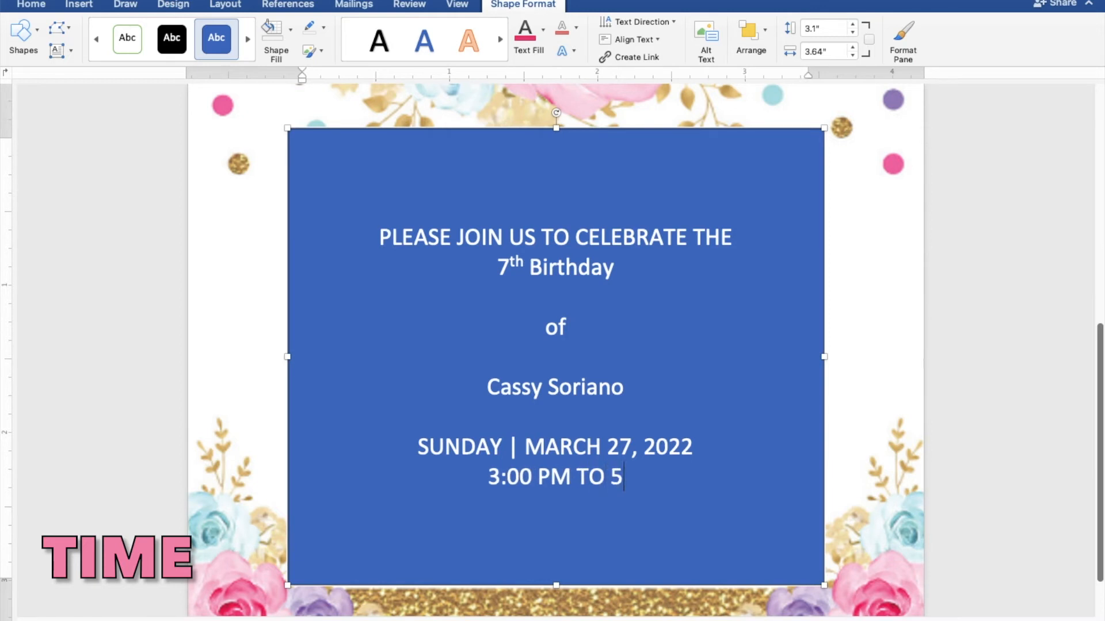
text(:00)
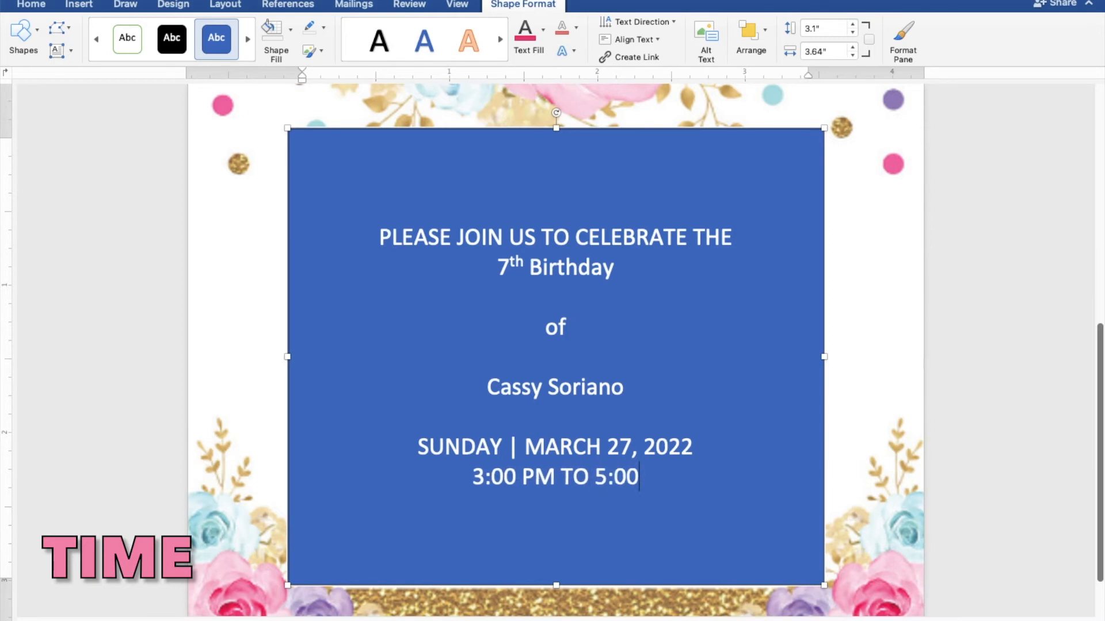
text( PM)
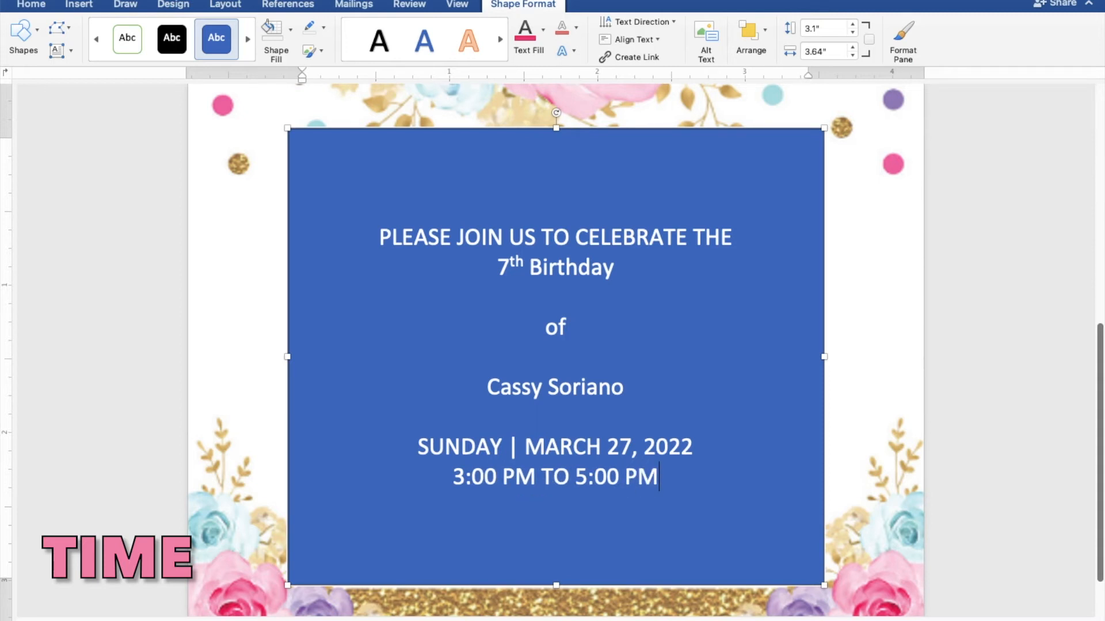
key(Return)
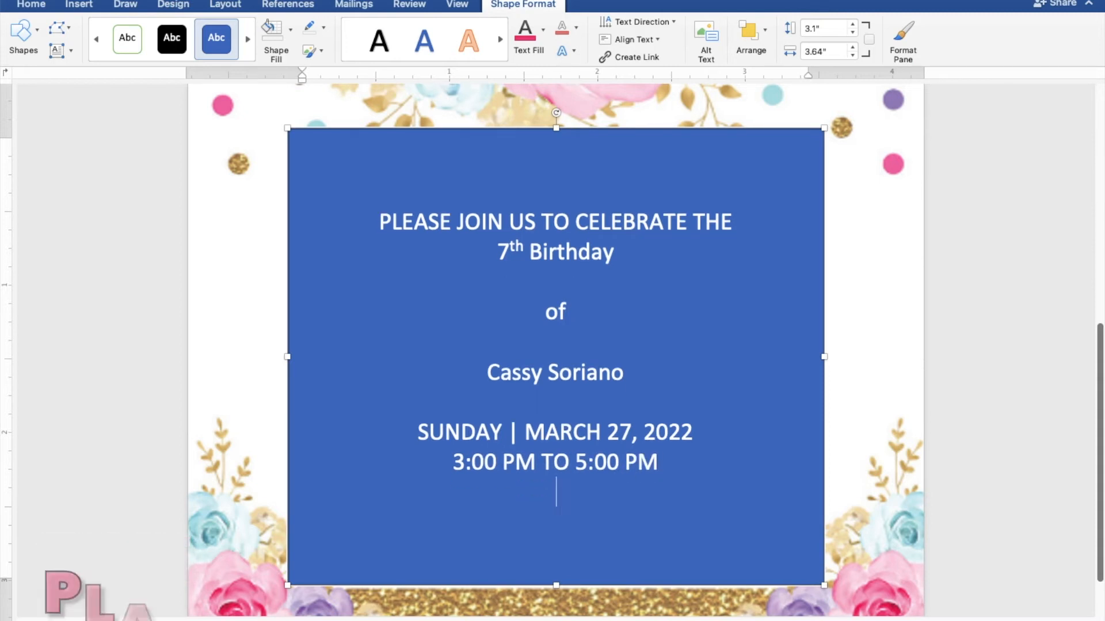
Add venue lines 'JAPANESE GARDEN, TONDALIGAN BEACH' and 'DAGUPAN CITY', then select all the text.
text(JAPA)
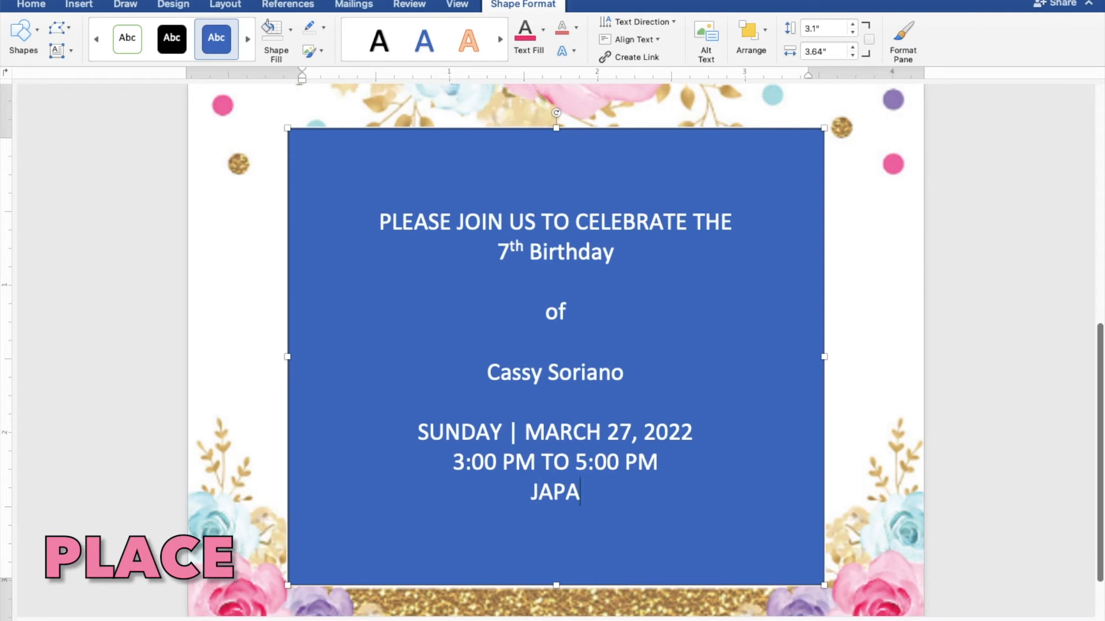
text(NESE)
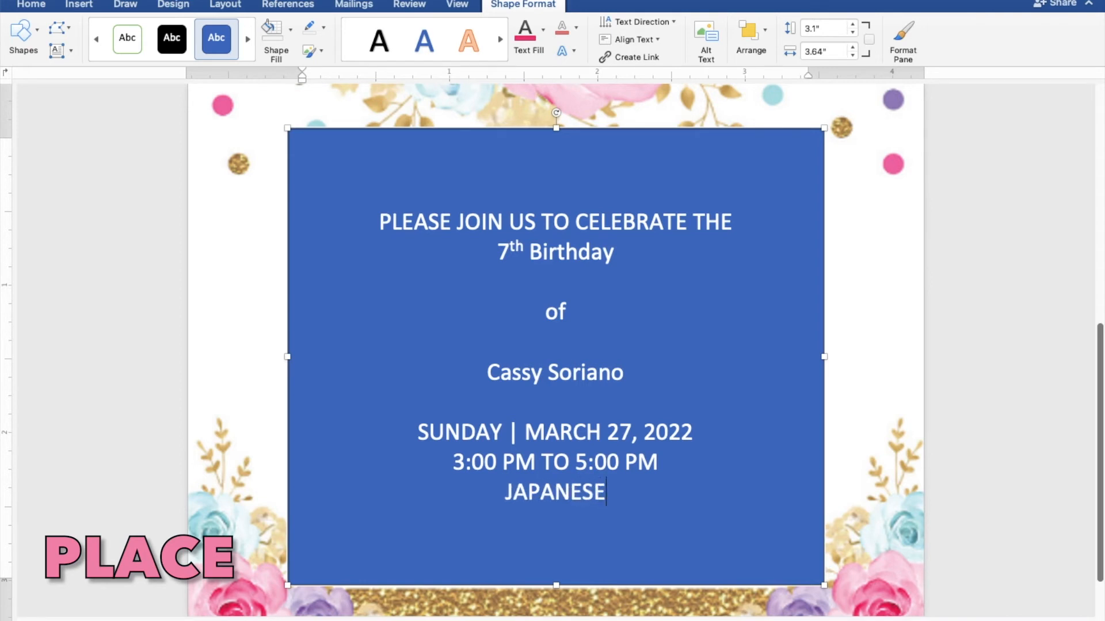
text( GAR)
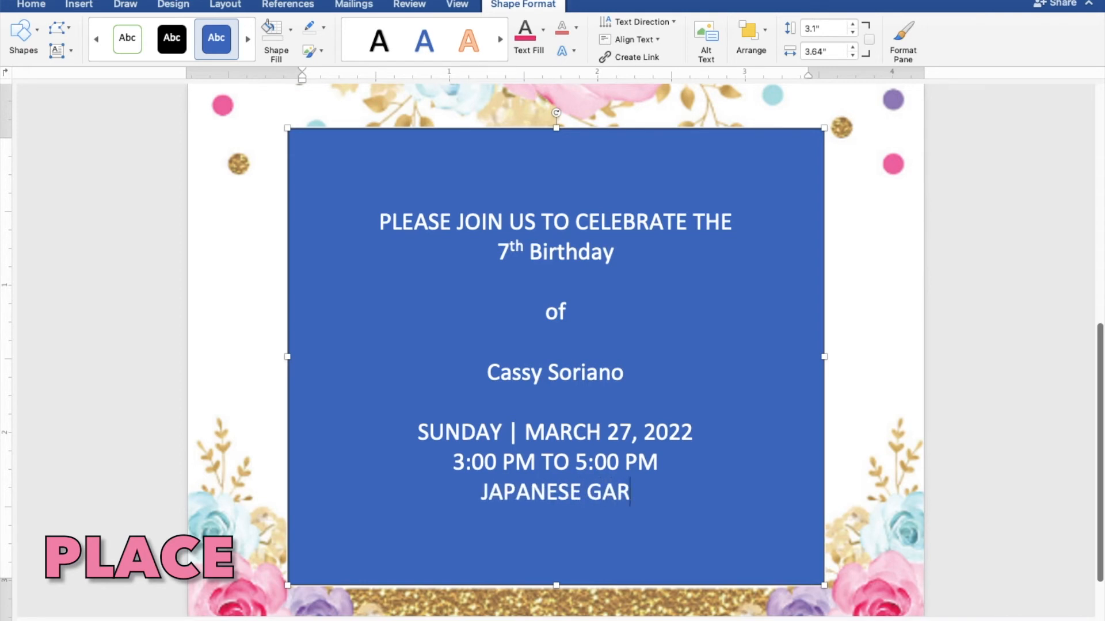
text(DEN)
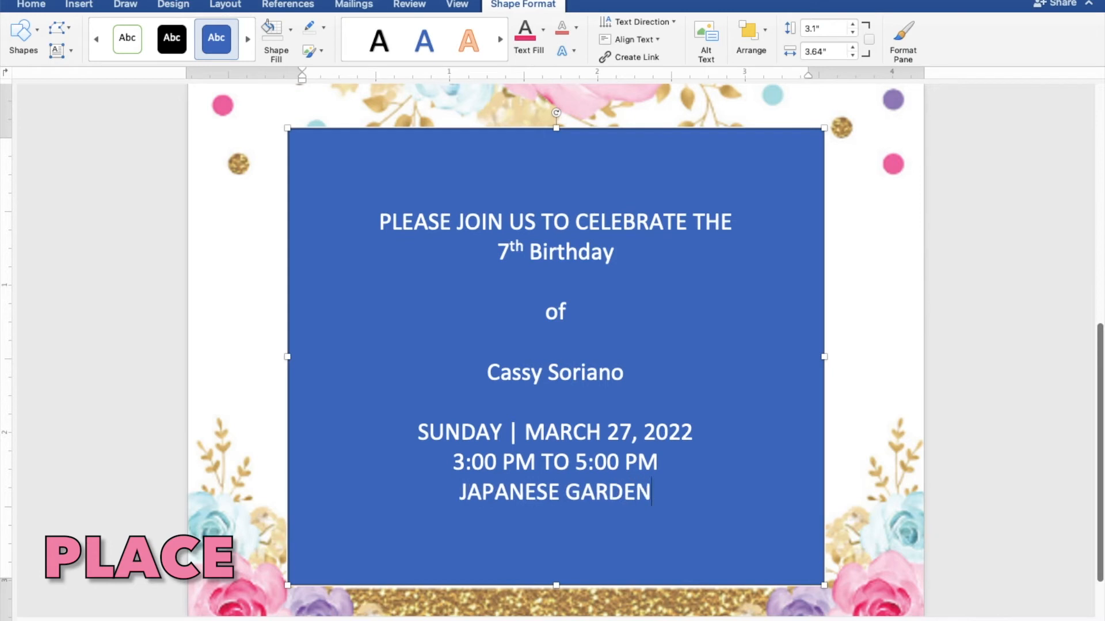
text(, )
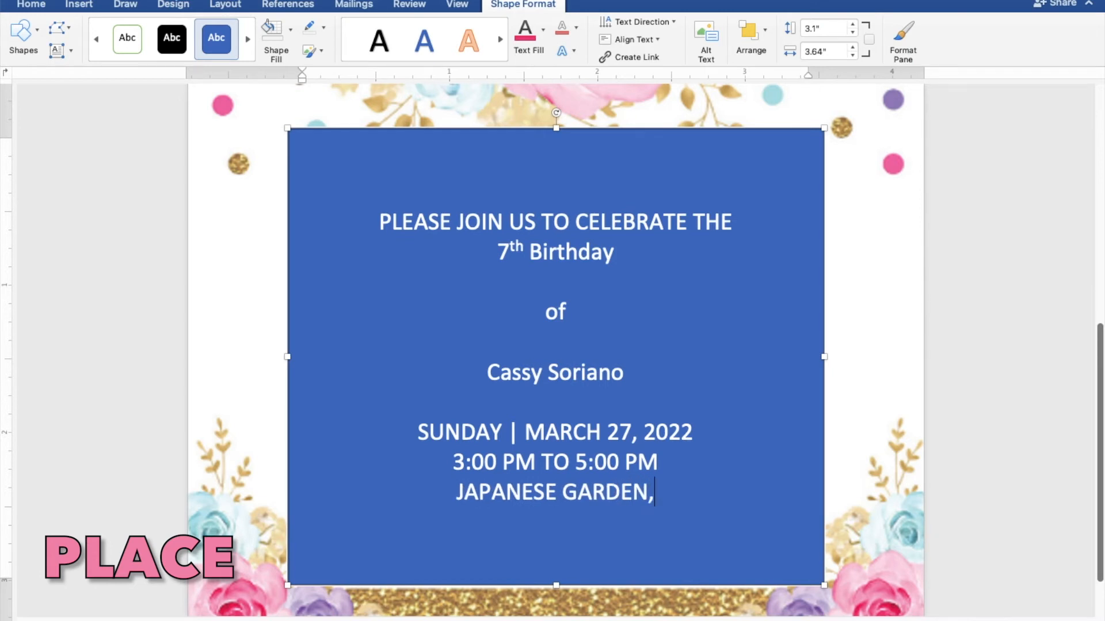
text(TOND)
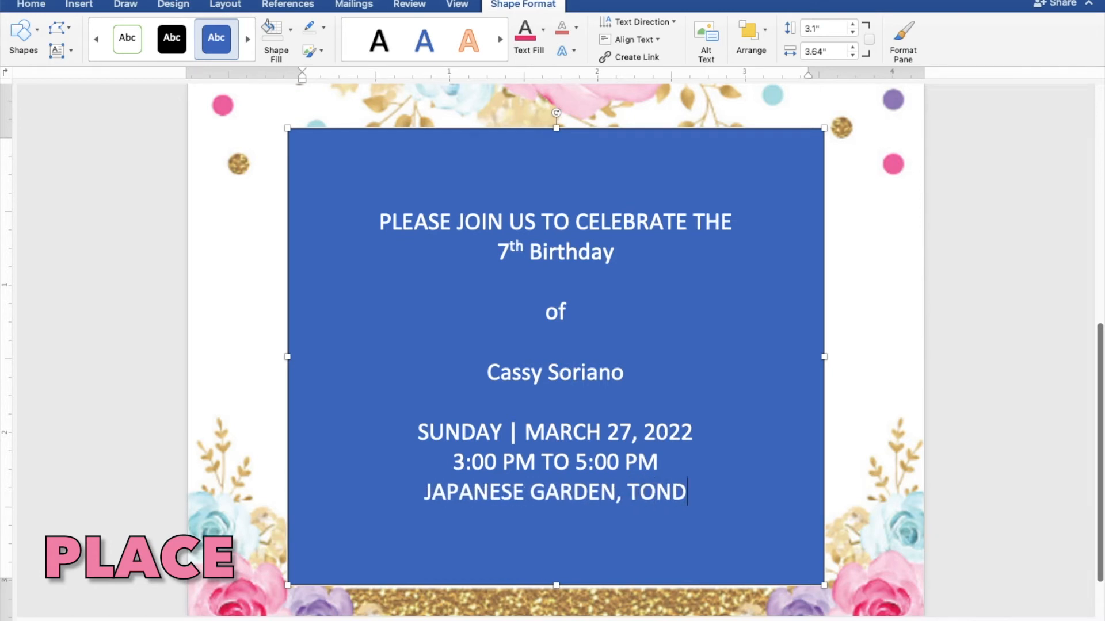
text(ALIG)
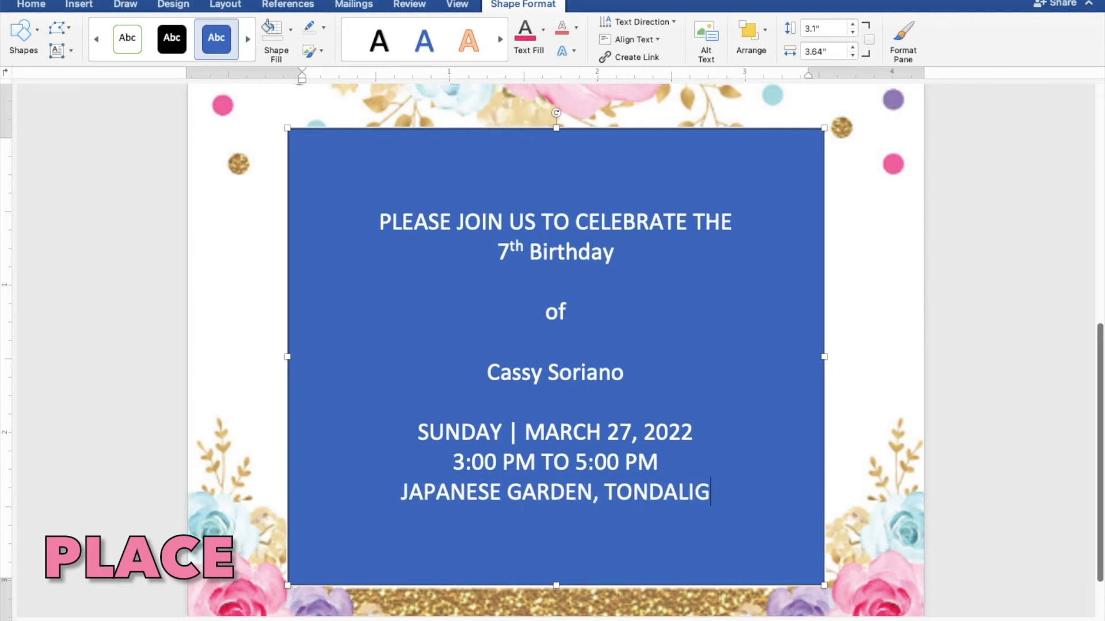
text(AN B)
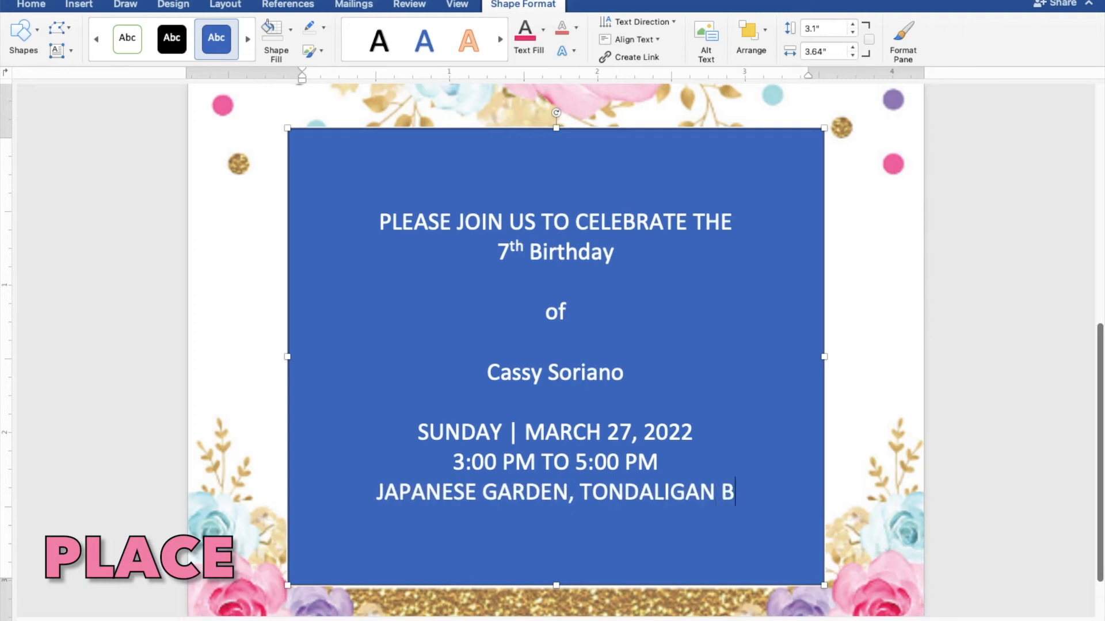
text(EACH)
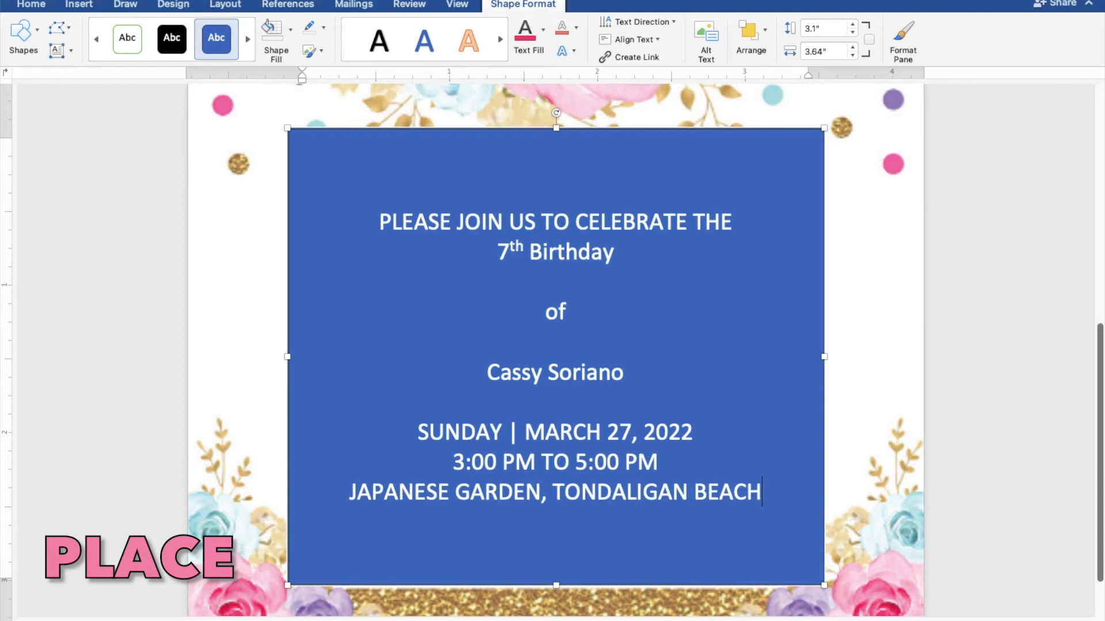
key(Return)
text(DAG)
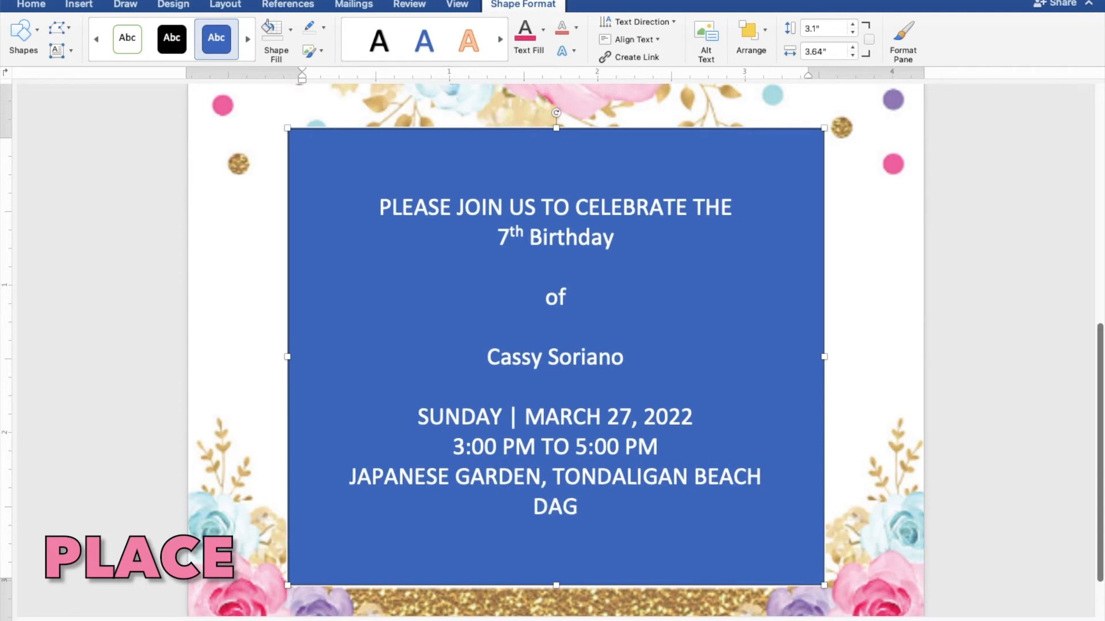
text(UPA)
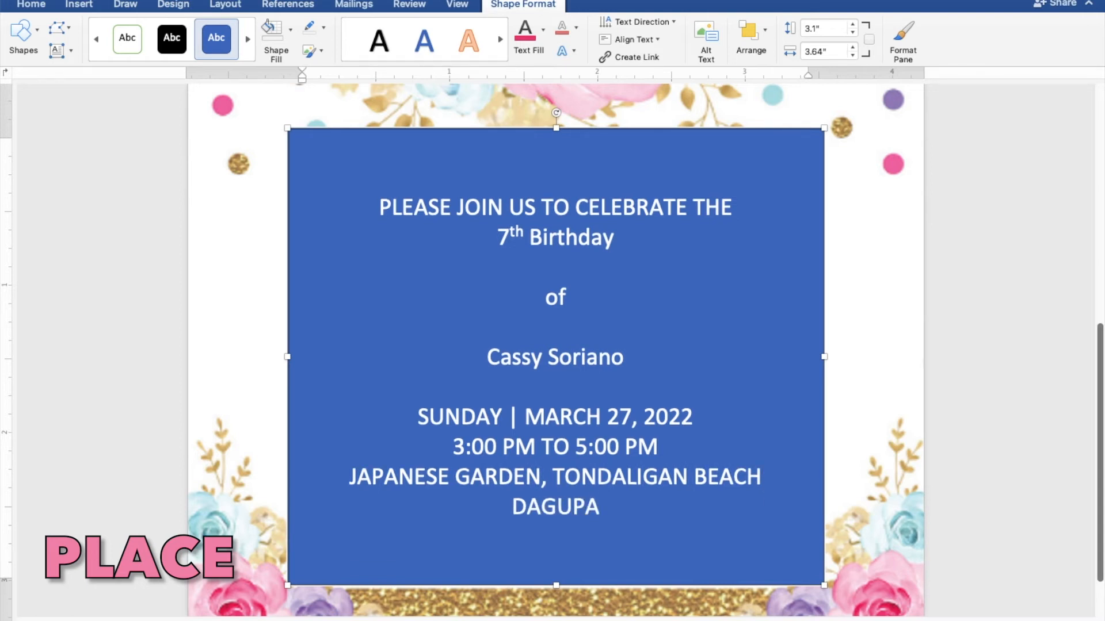
text(N CITY)
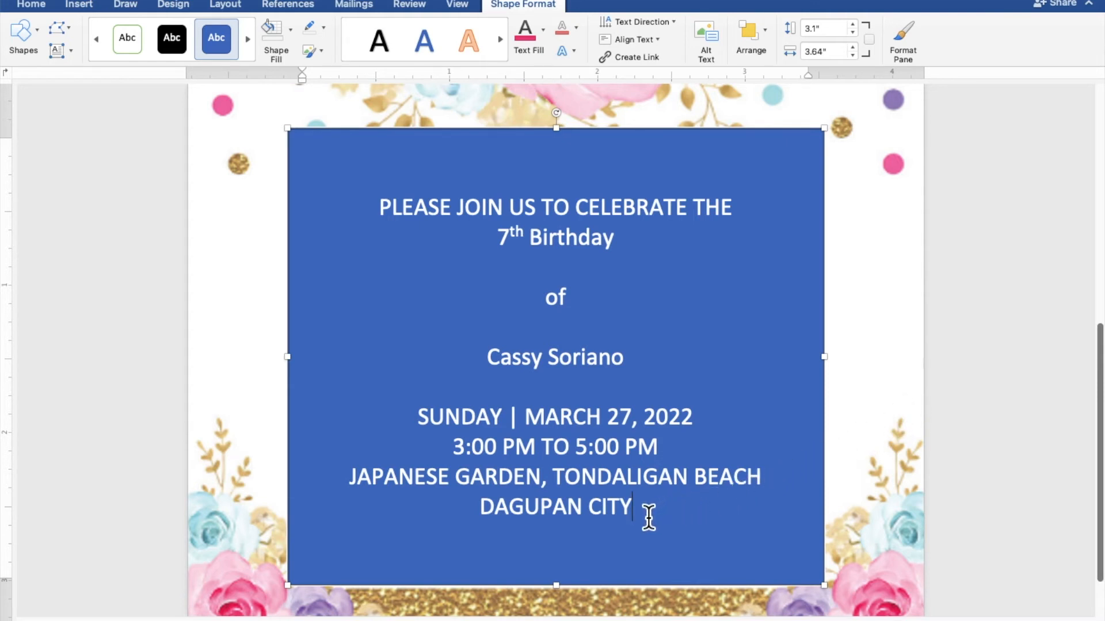
drag(636, 512, 377, 220)
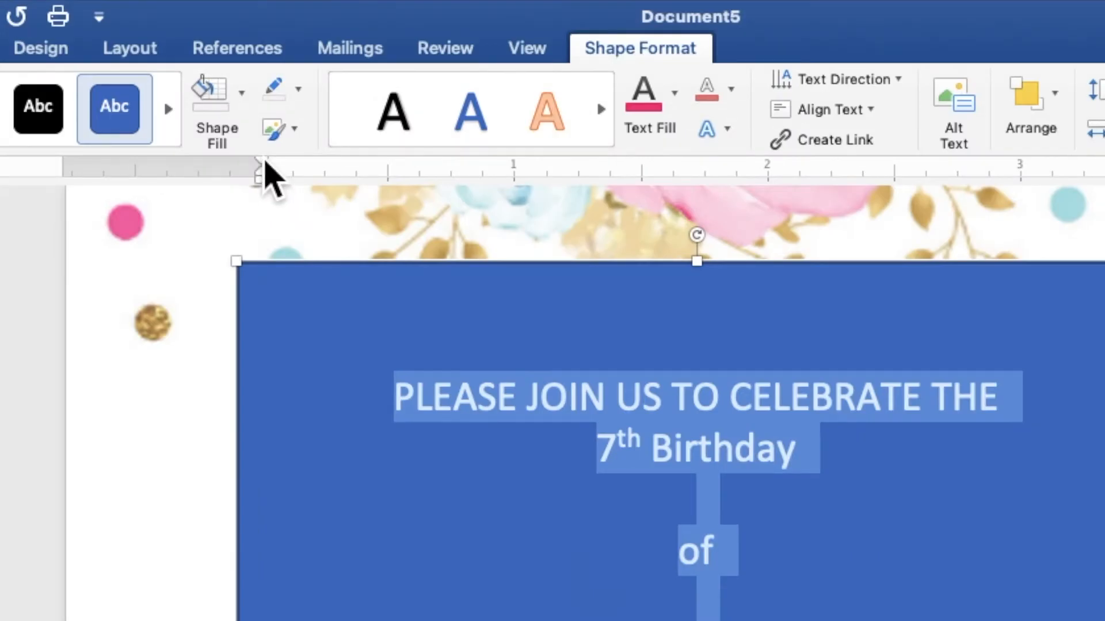
Give the text box no fill and no outline, and colour all its text pink.
click(242, 112)
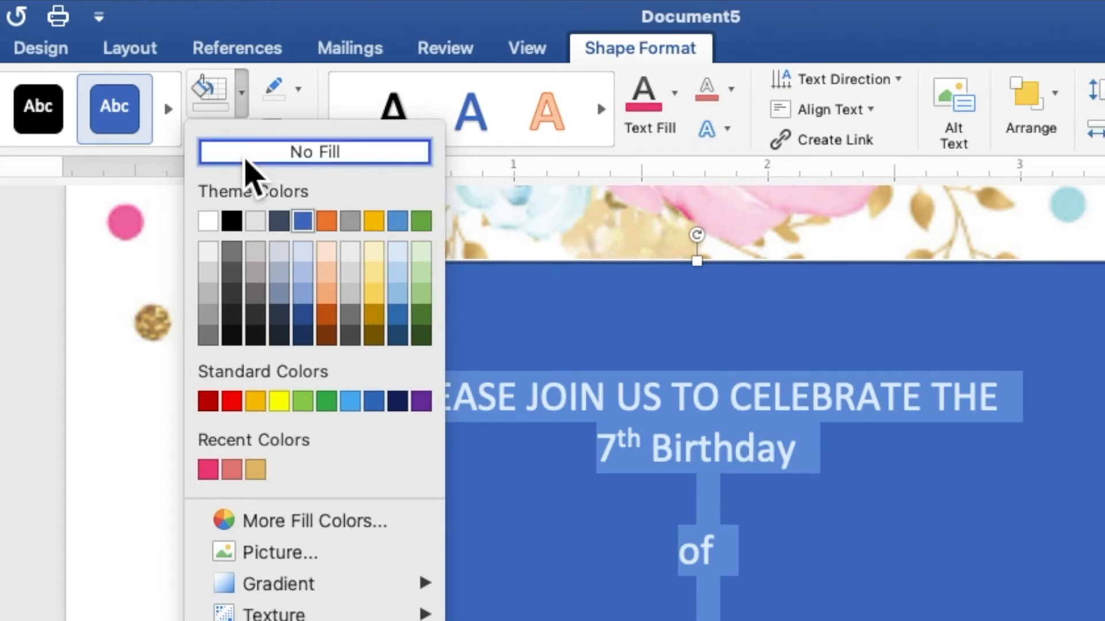
click(247, 157)
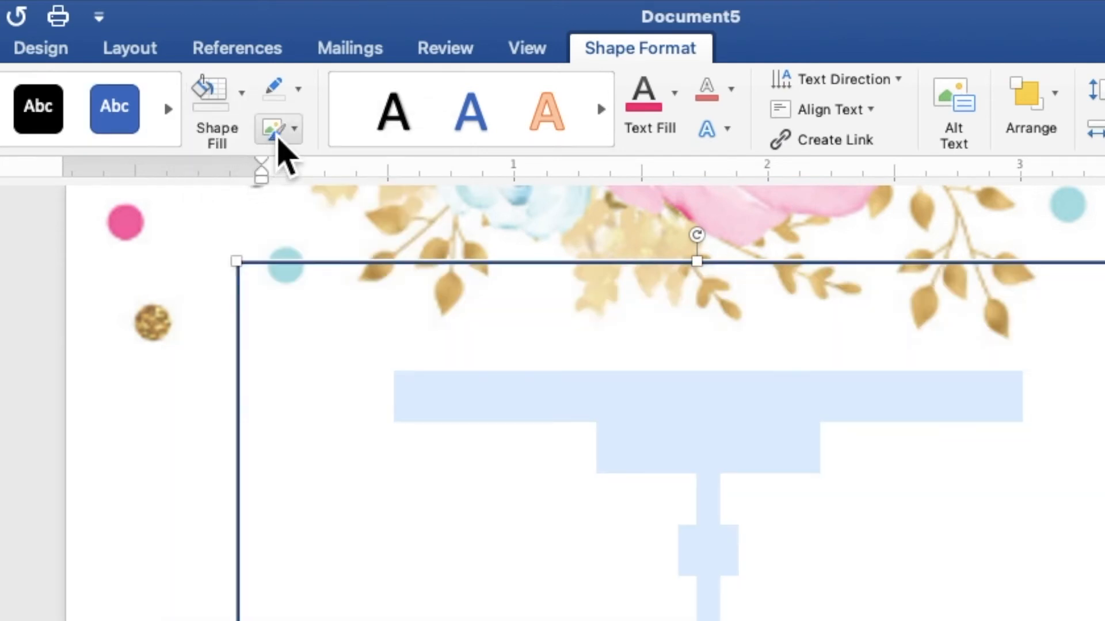
click(299, 98)
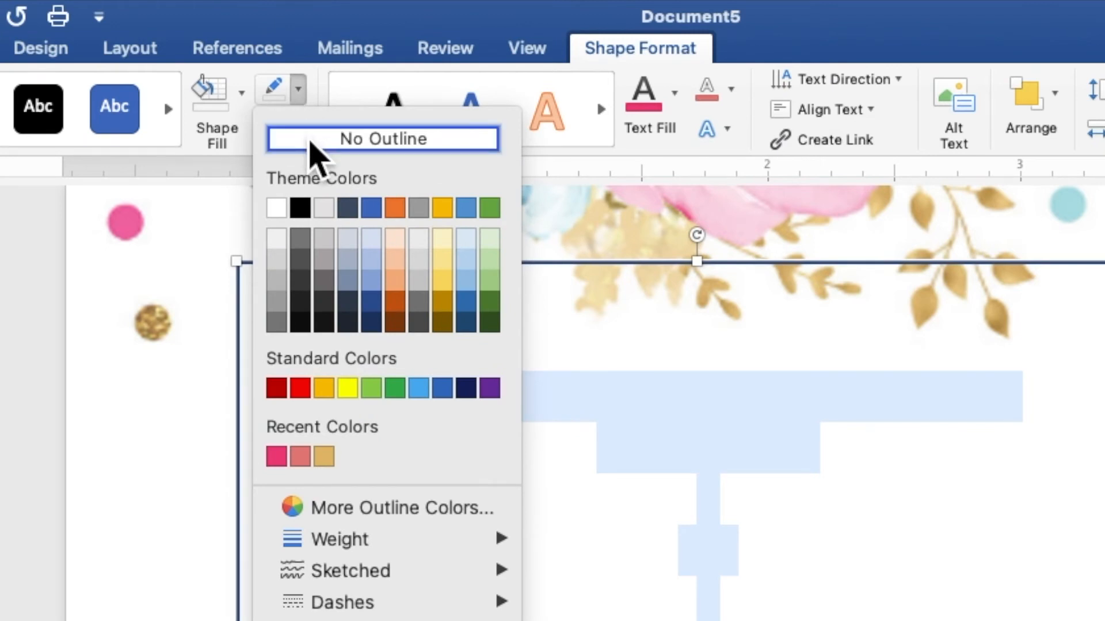
click(316, 155)
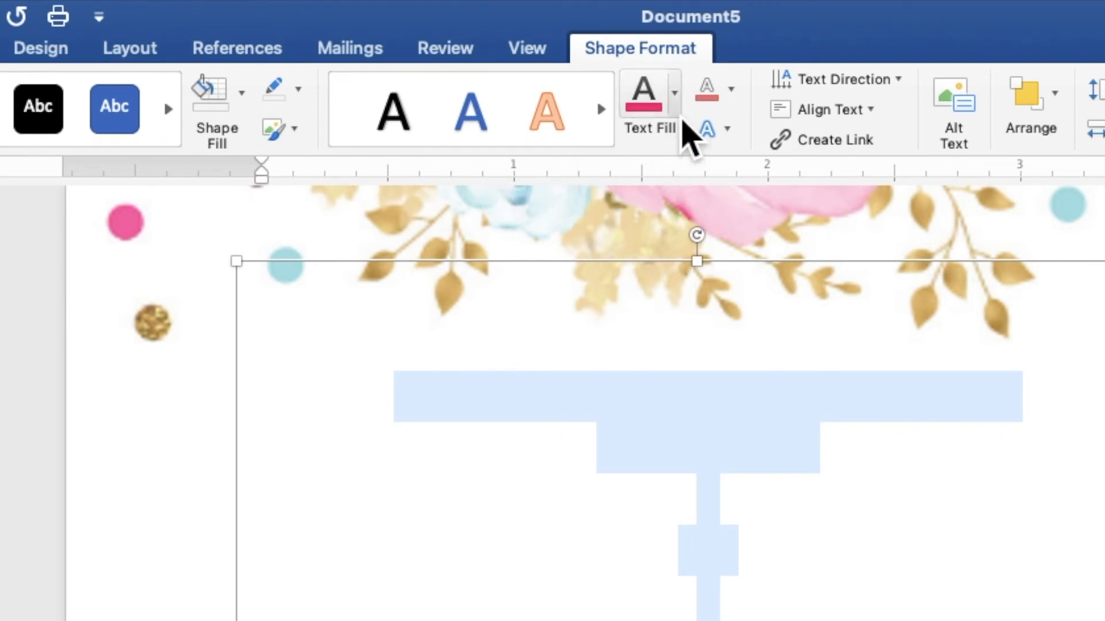
click(679, 114)
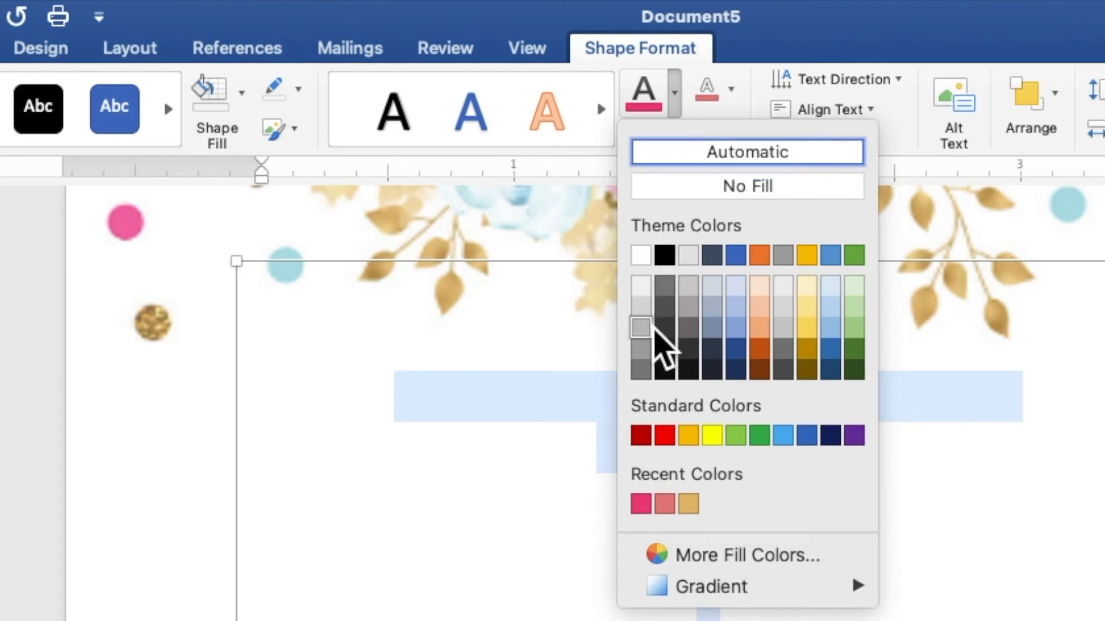
click(641, 504)
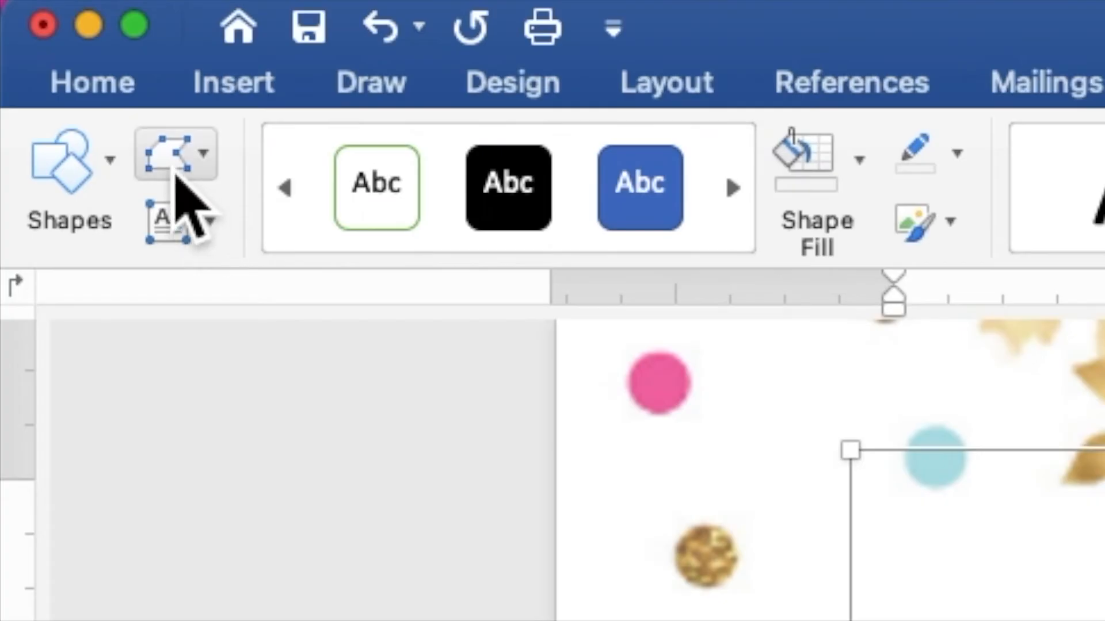
Set the invitation text to Times New Roman at 10 pt.
click(117, 91)
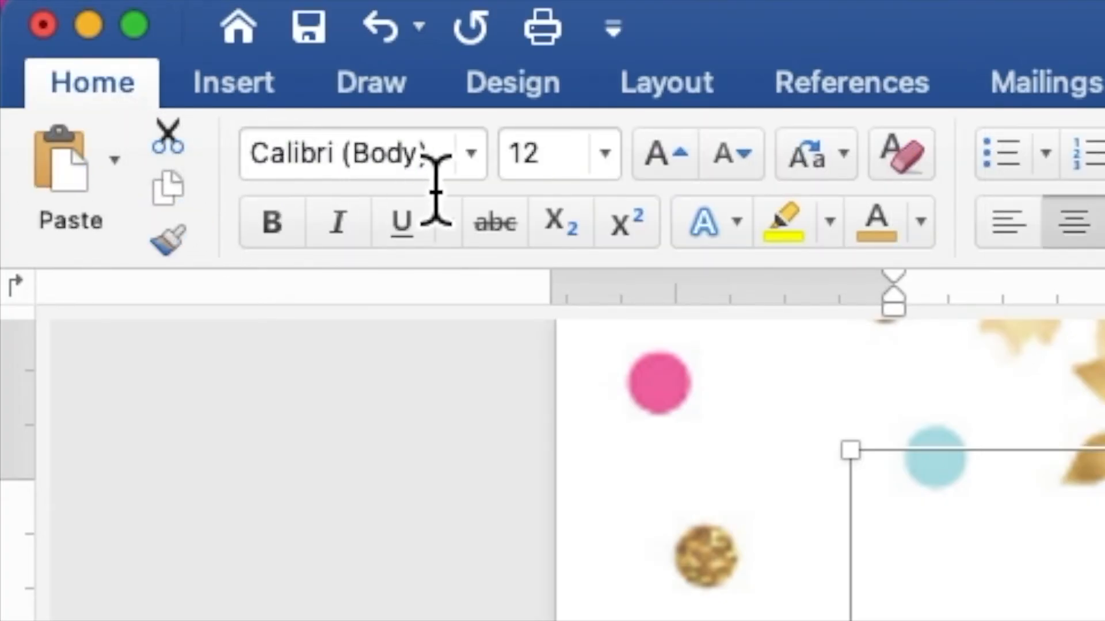
click(471, 155)
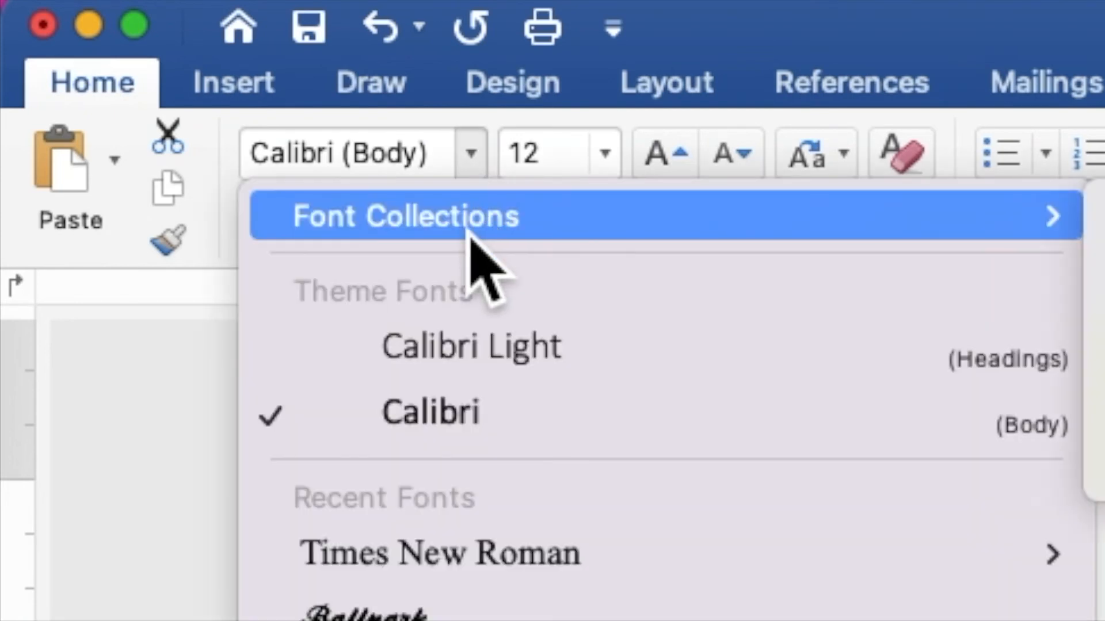
click(495, 561)
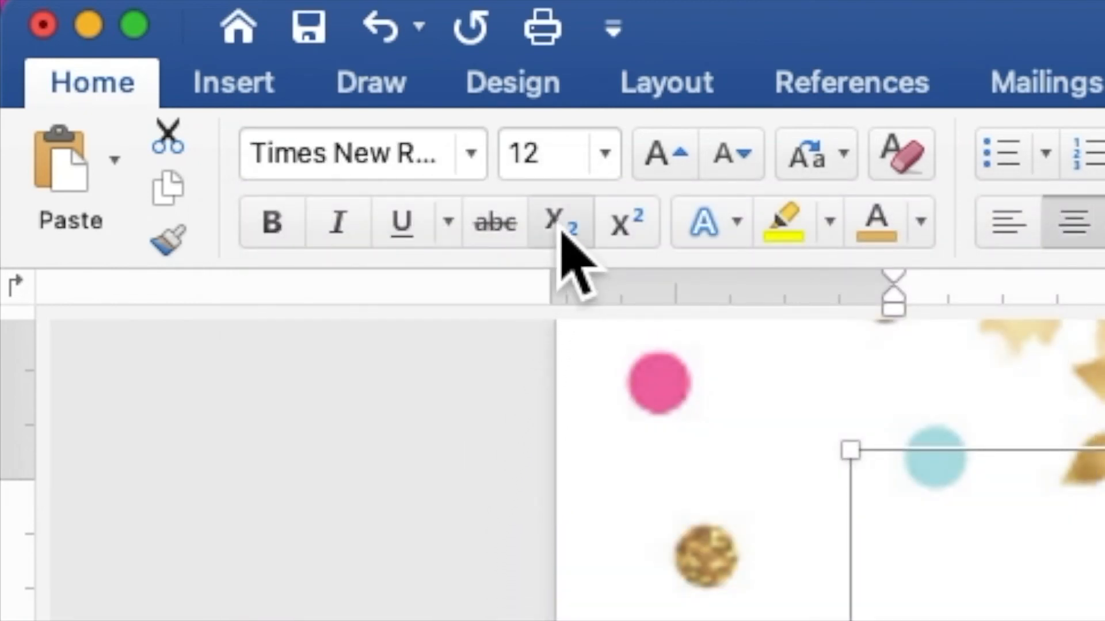
drag(574, 179, 522, 175)
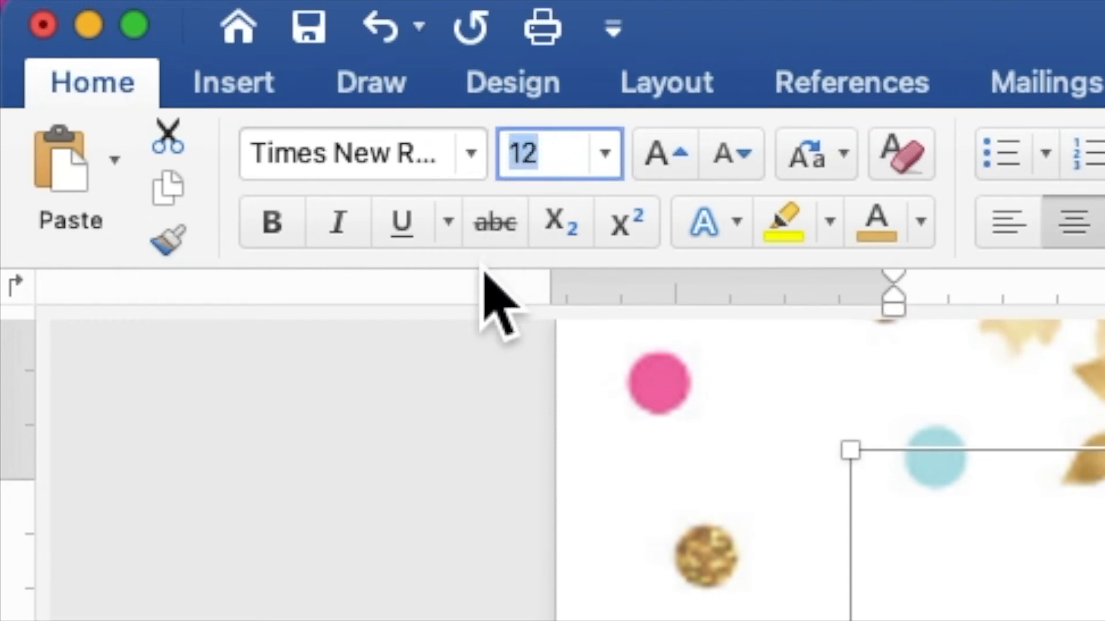
text(10)
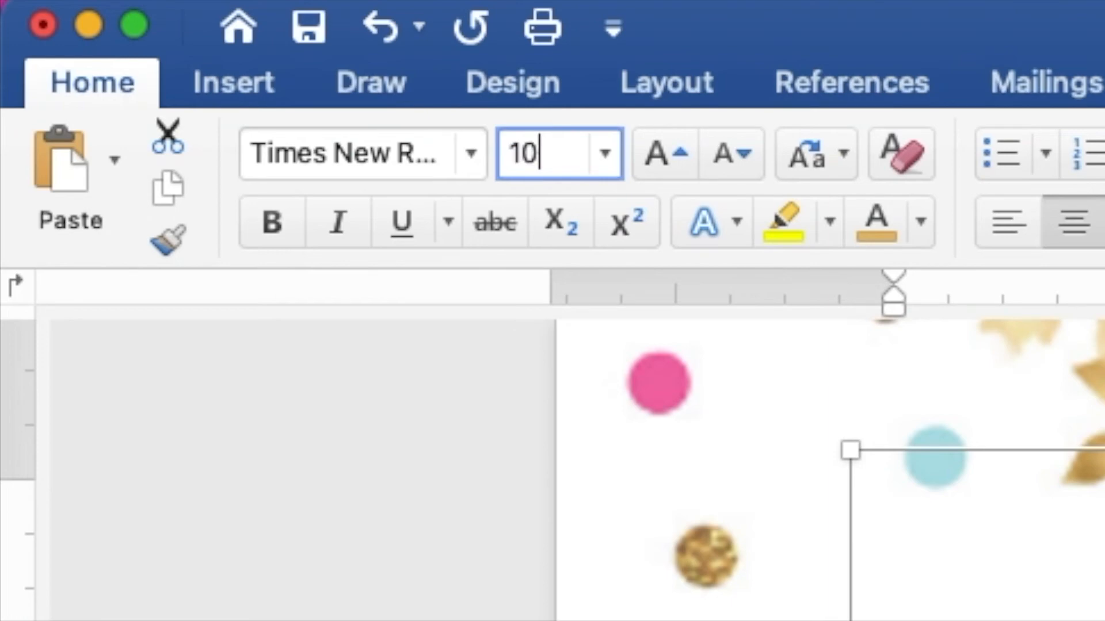
key(Return)
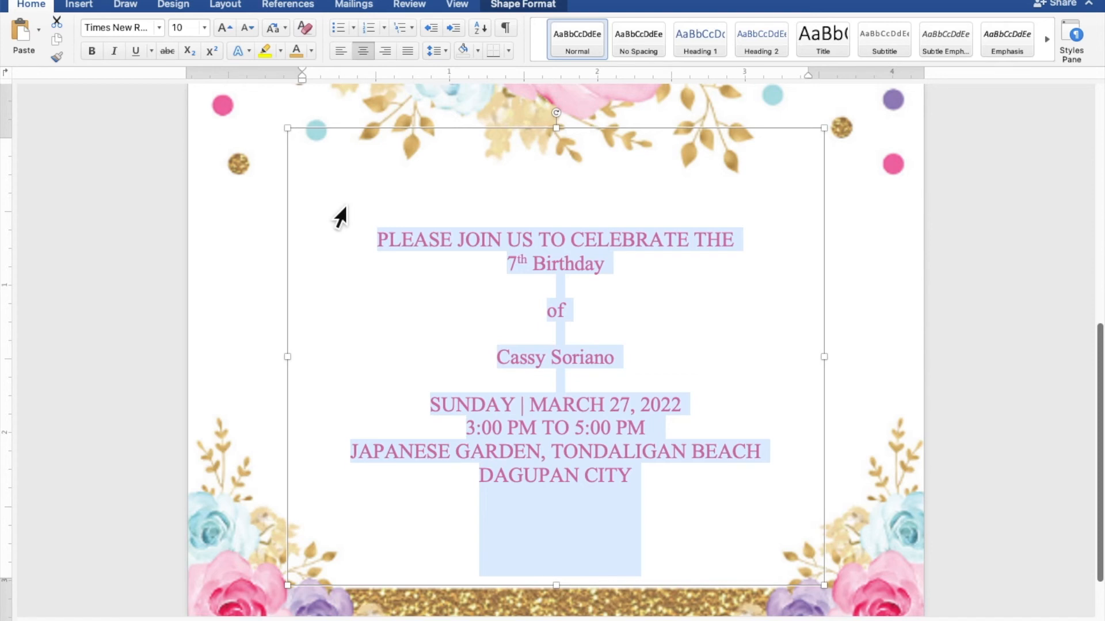
Insert a blank line above '7th Birthday' and select that heading.
triple_click(508, 271)
click(511, 265)
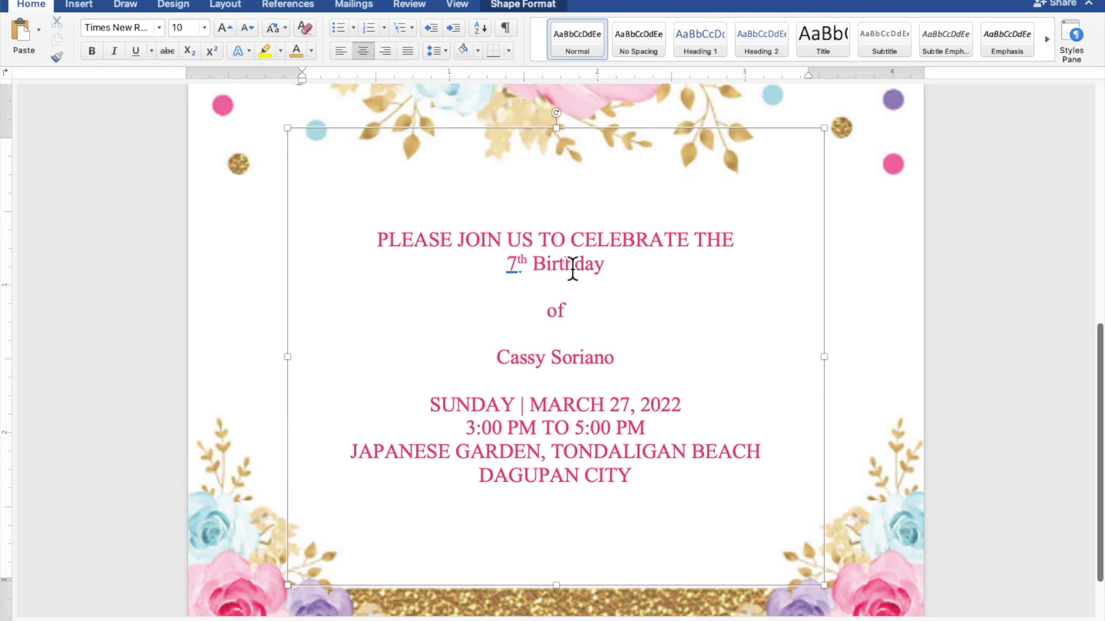
key(Return)
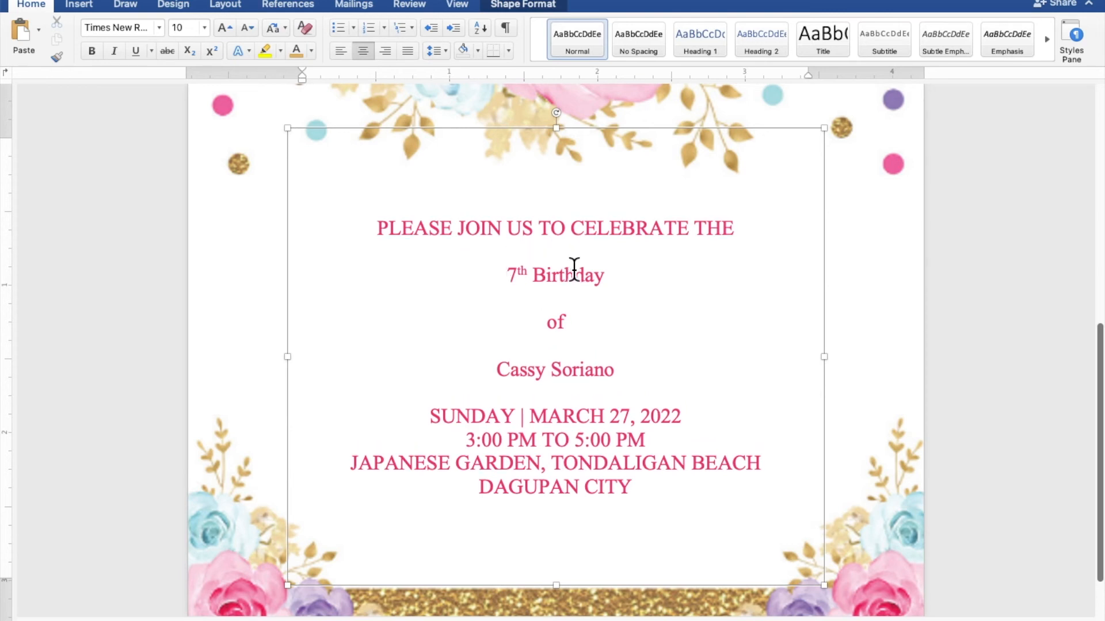
drag(608, 285, 514, 285)
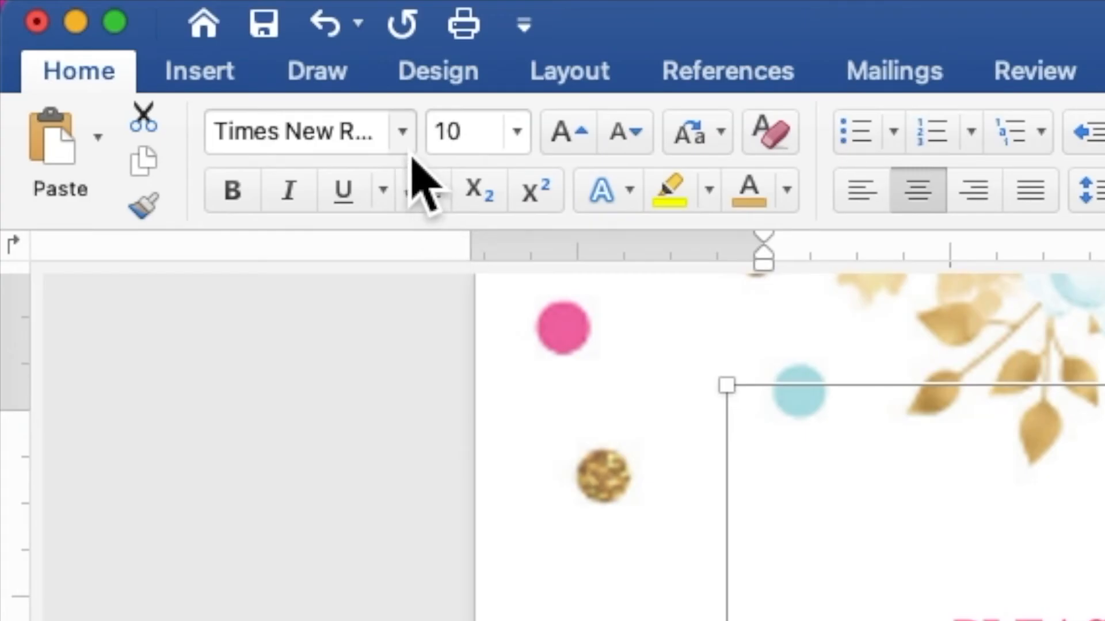
Format '7th Birthday' in Ballpark at 30 pt, then select the celebrant's name.
click(406, 146)
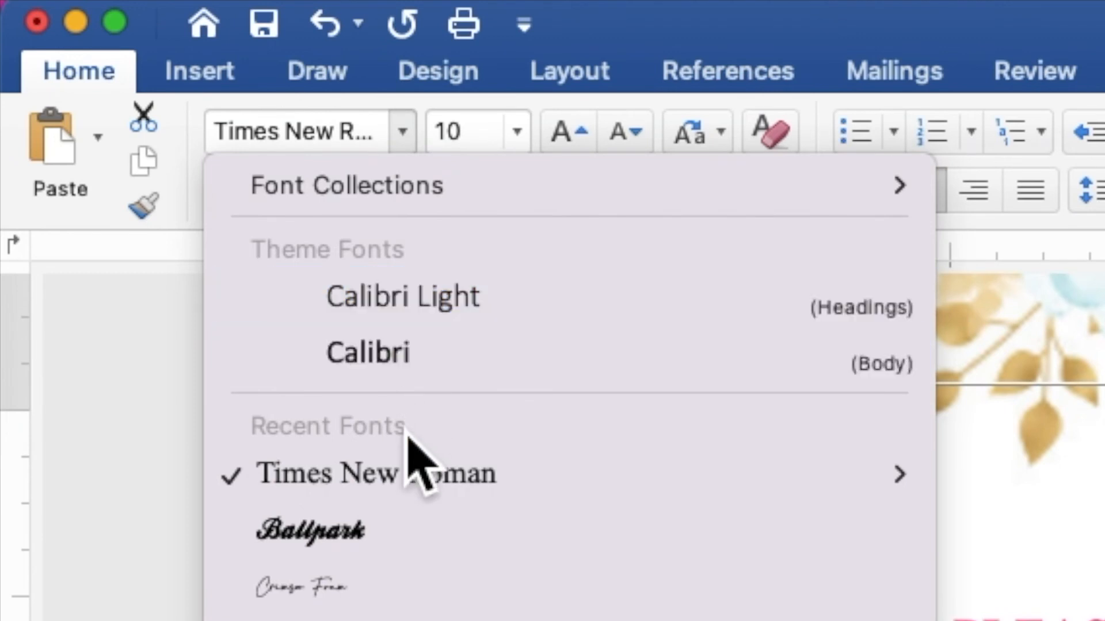
click(429, 566)
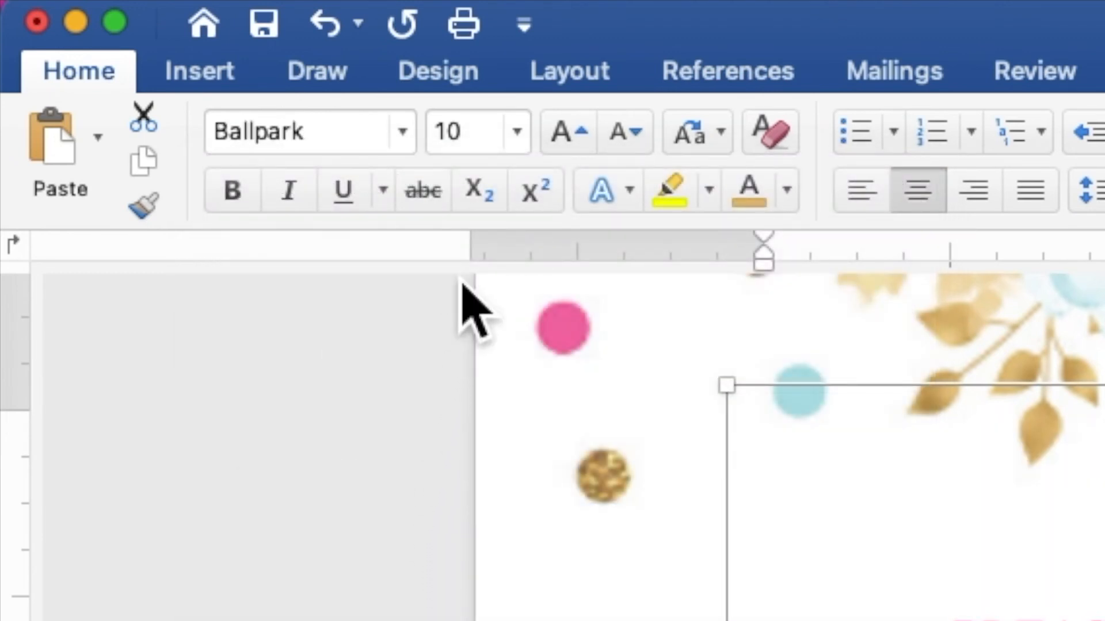
click(460, 141)
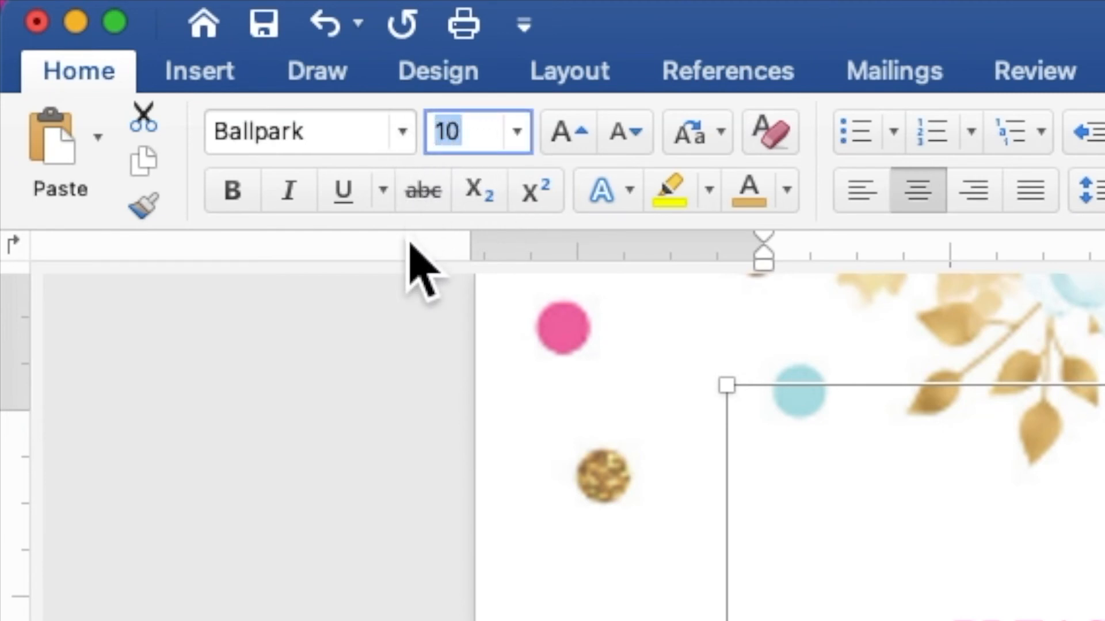
text(3)
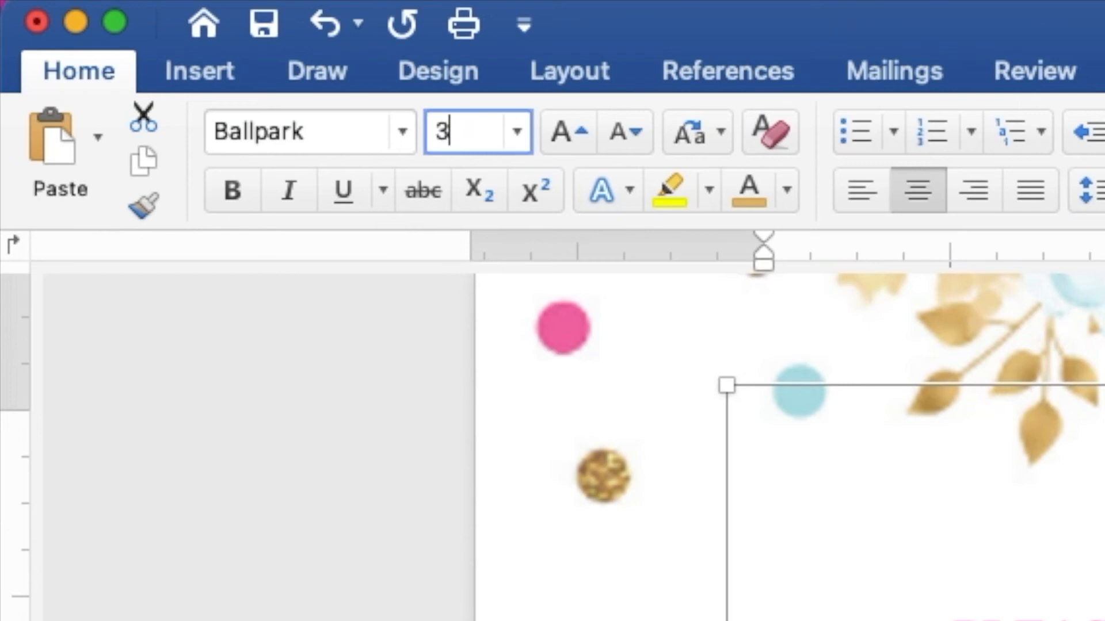
text(0)
key(Return)
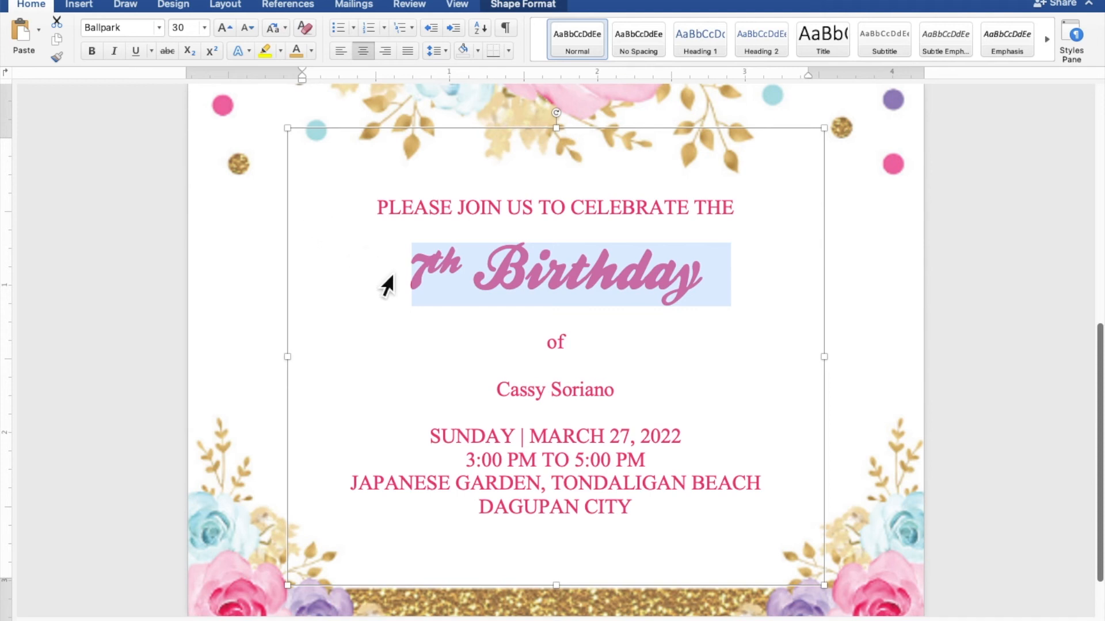
click(620, 399)
drag(619, 399, 526, 397)
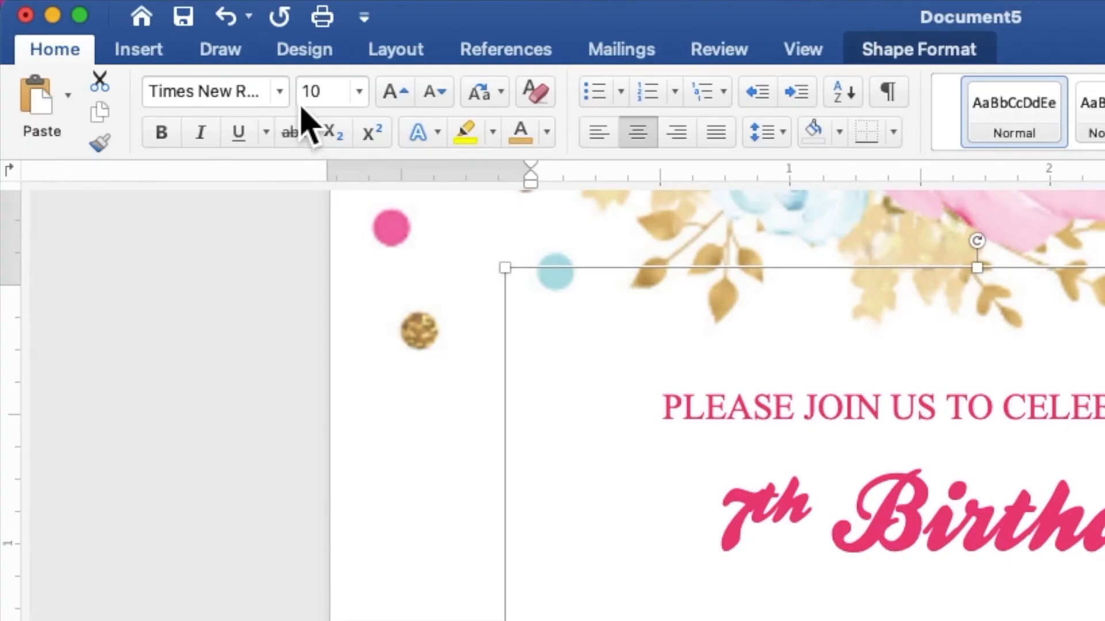
Format the celebrant's name in Ballpark at 40 pt, recoloured from pink to the recent gold swatch.
click(280, 91)
mouse_move(276, 138)
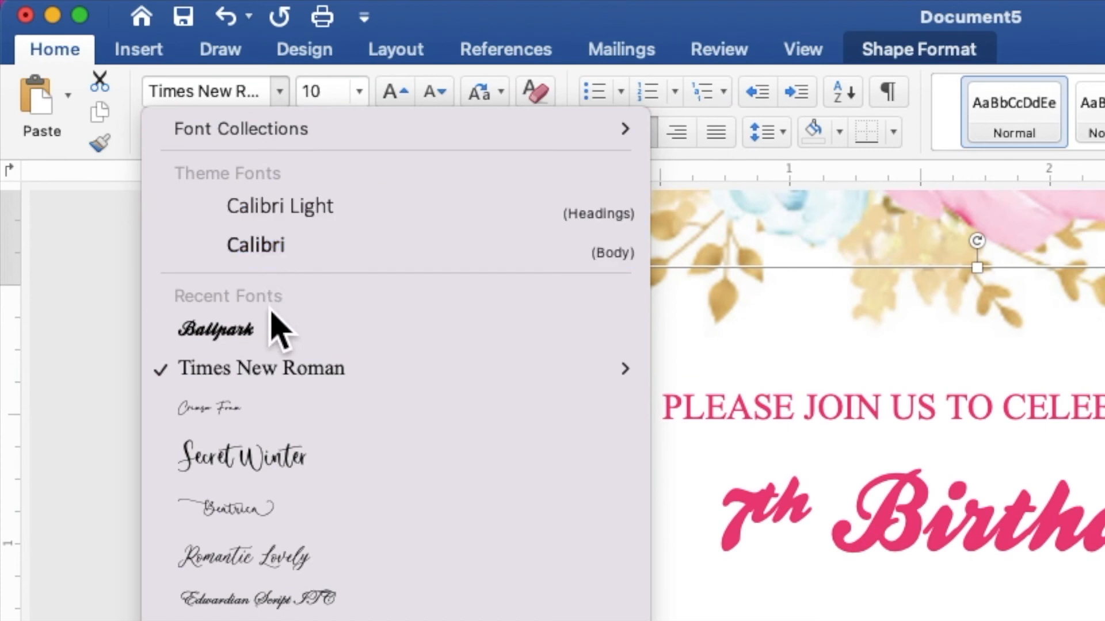
click(278, 338)
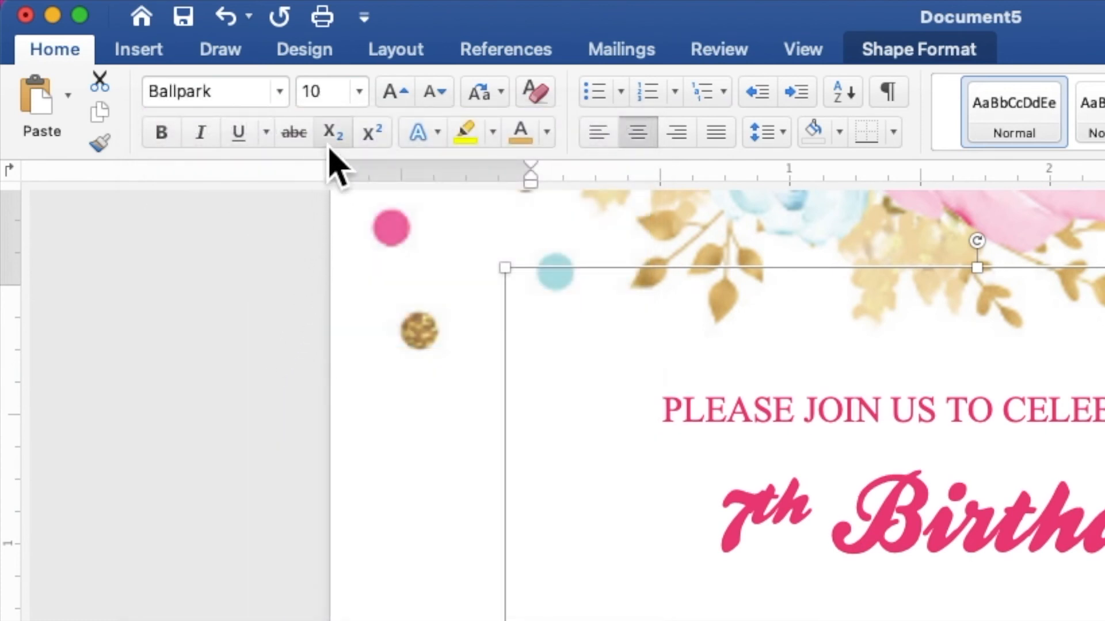
click(322, 102)
double_click(305, 99)
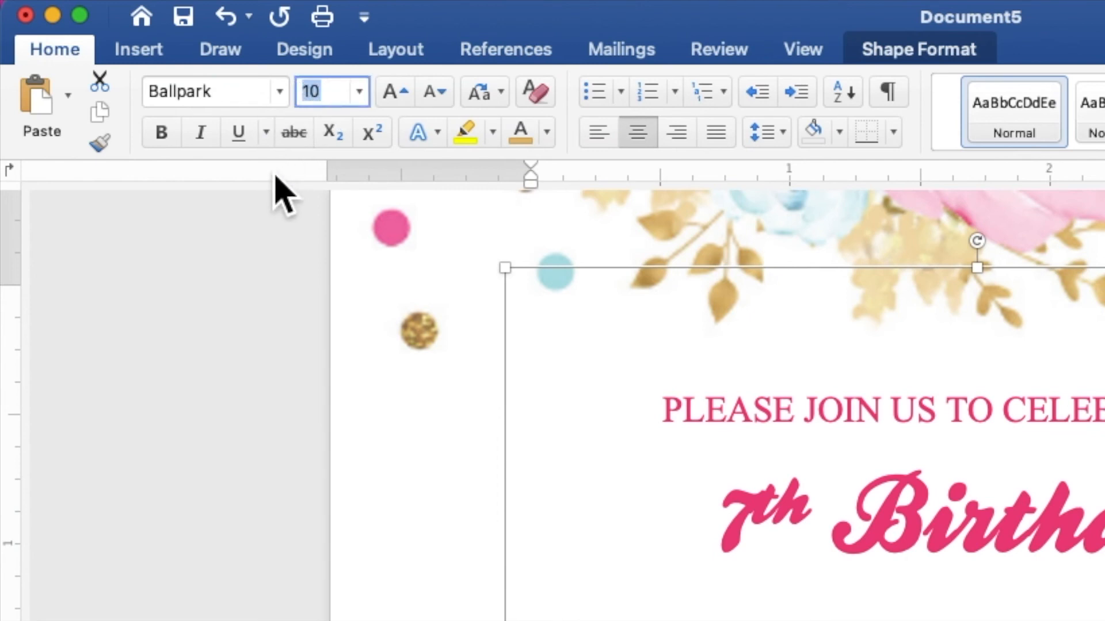
text(40)
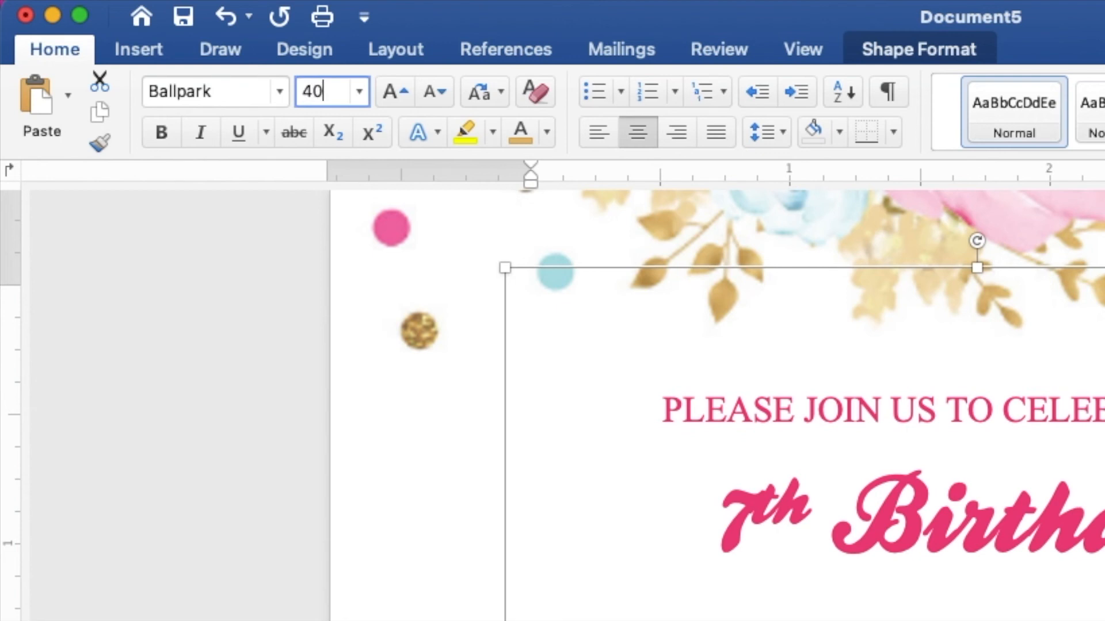
key(Return)
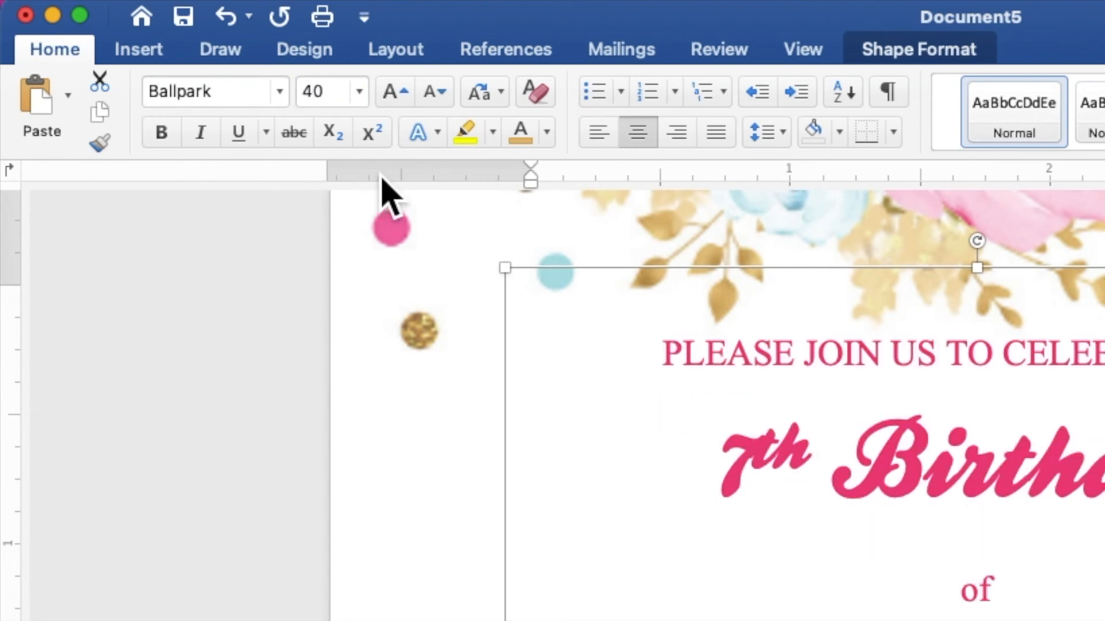
click(547, 133)
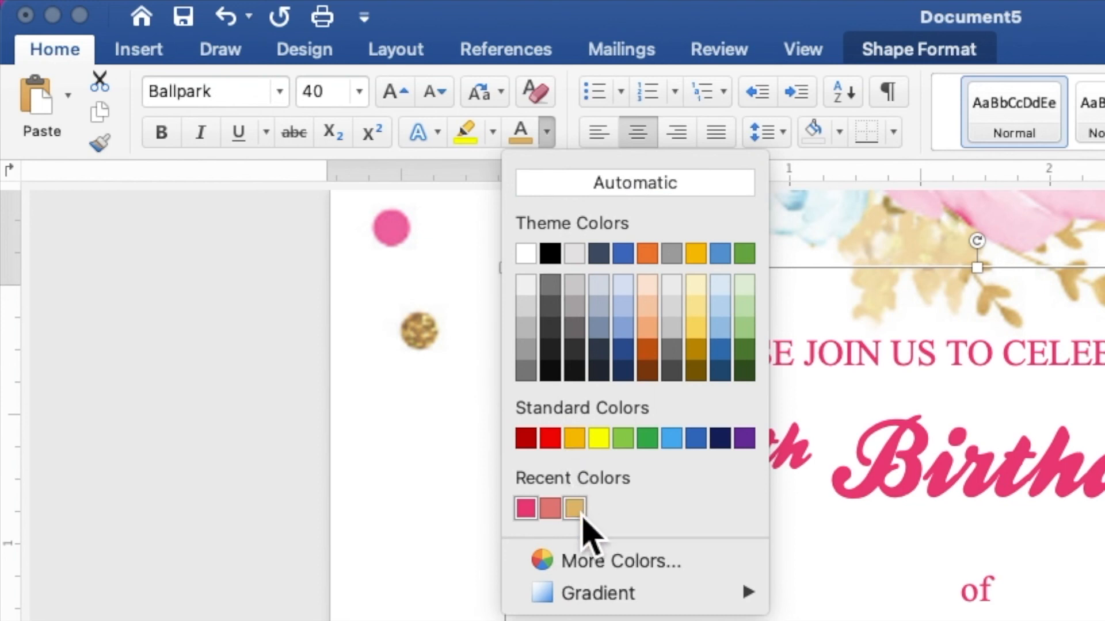
click(573, 508)
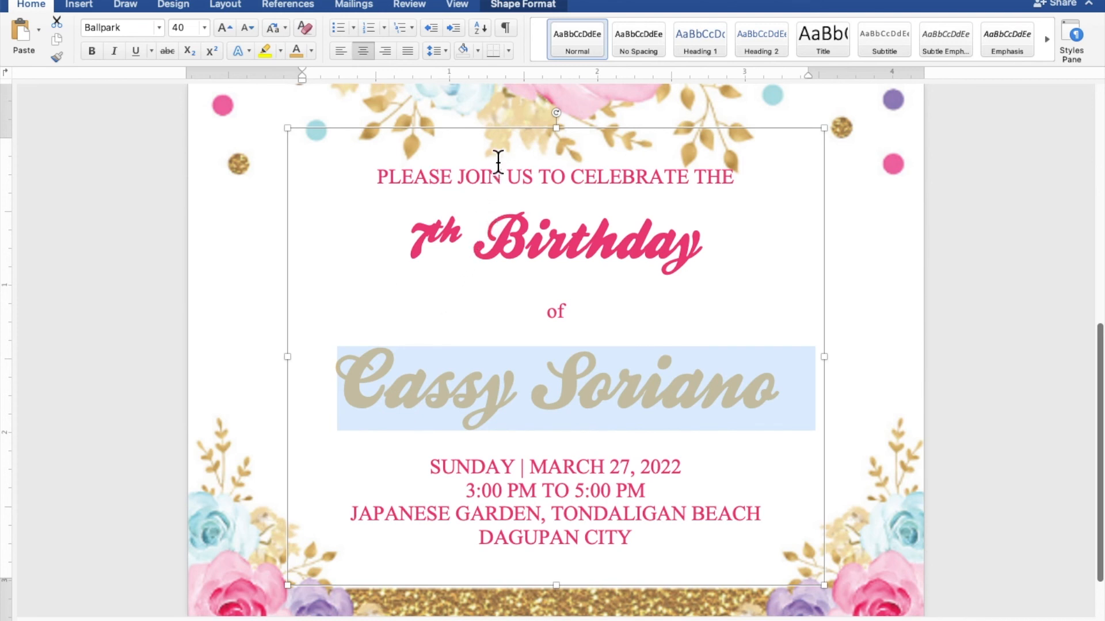
Nudge the text box down to 0.68" left, 3.54" top, then deselect it to review the card.
drag(509, 136, 512, 153)
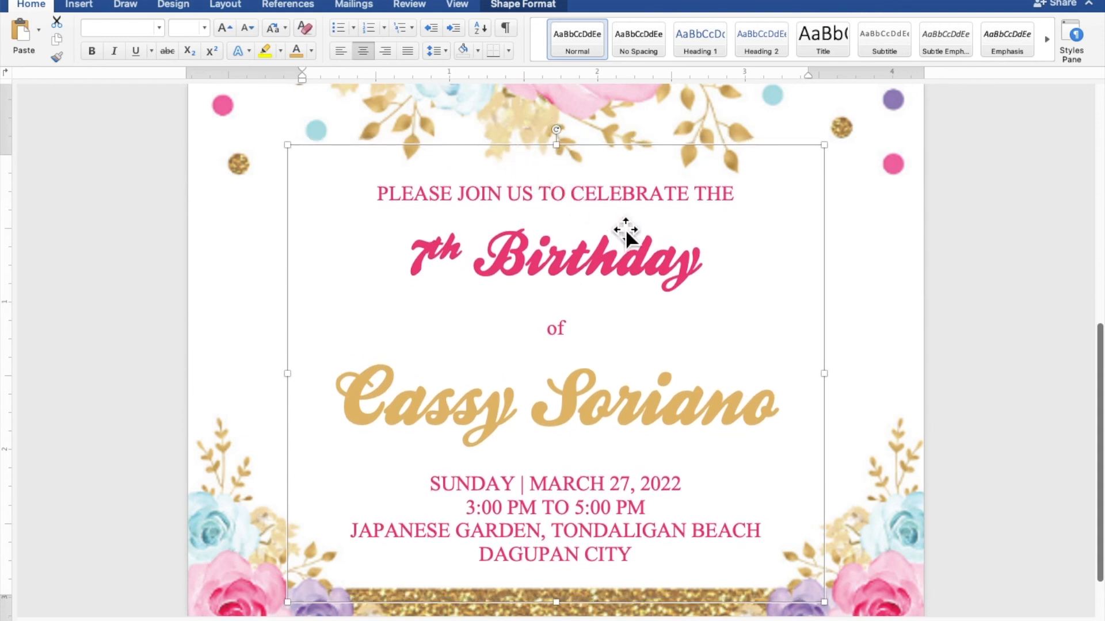
click(1032, 395)
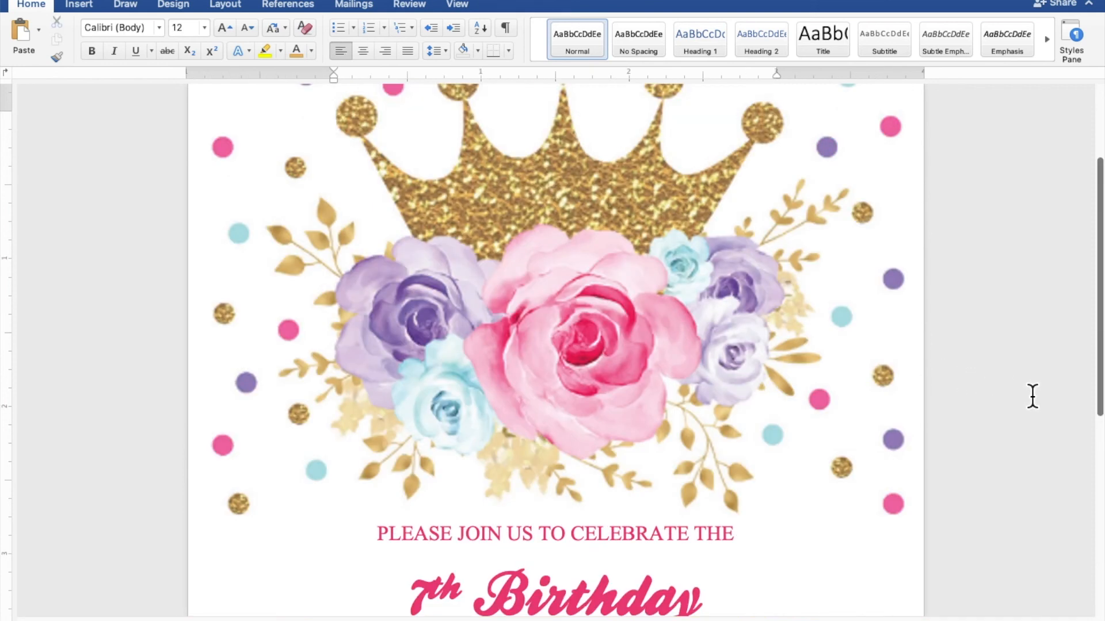
scroll(1032, 396, down, 5)
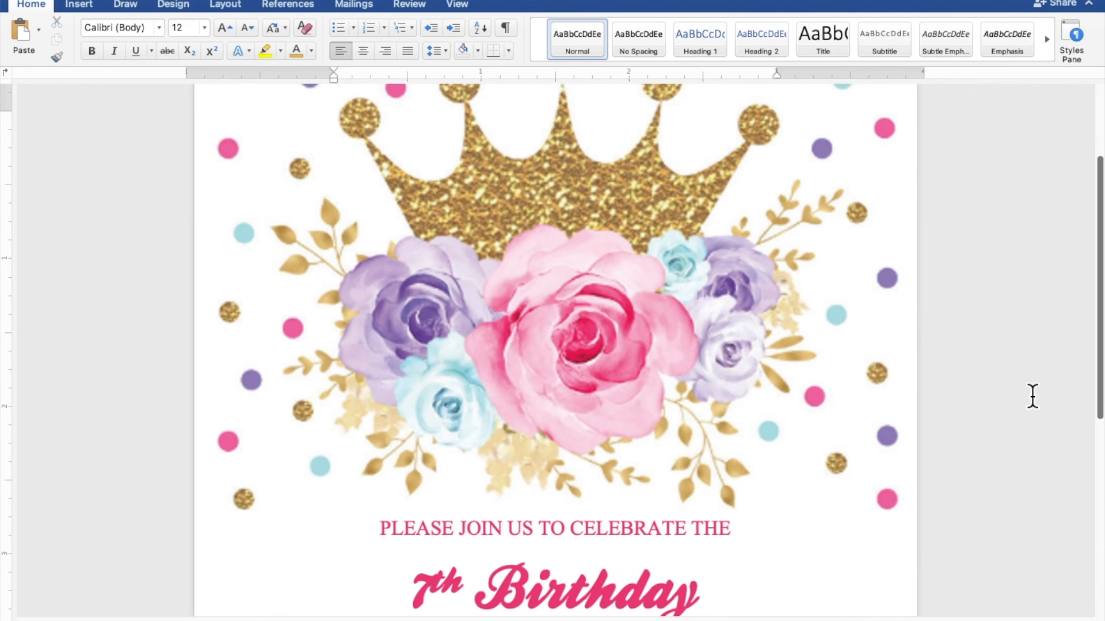
scroll(1033, 396, down, 5)
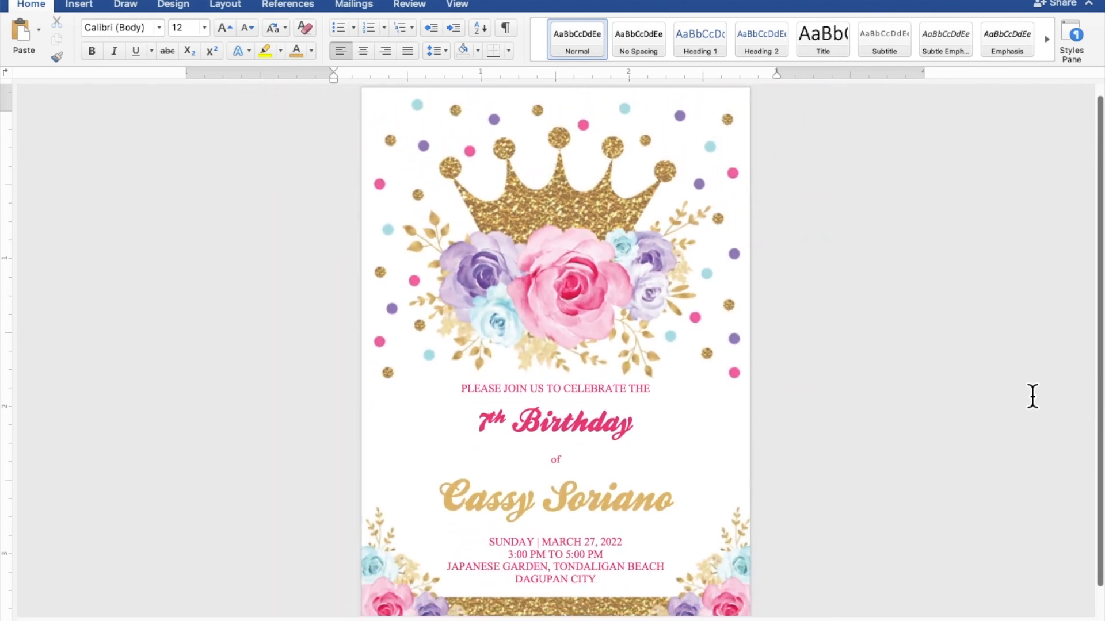